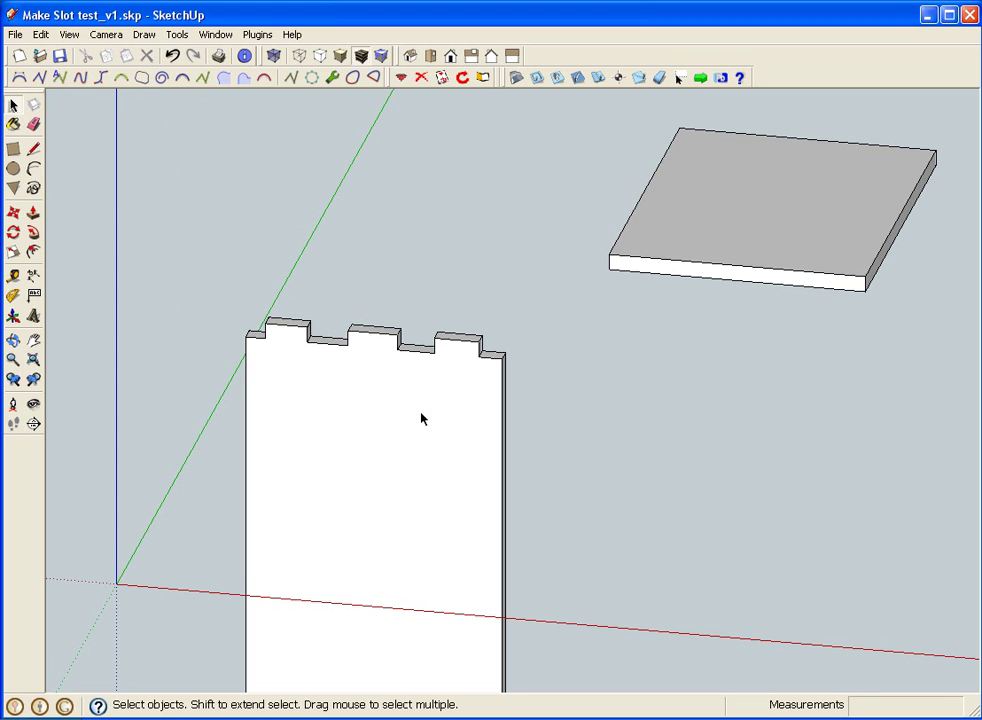
pyautogui.click(478, 408)
pyautogui.click(815, 228)
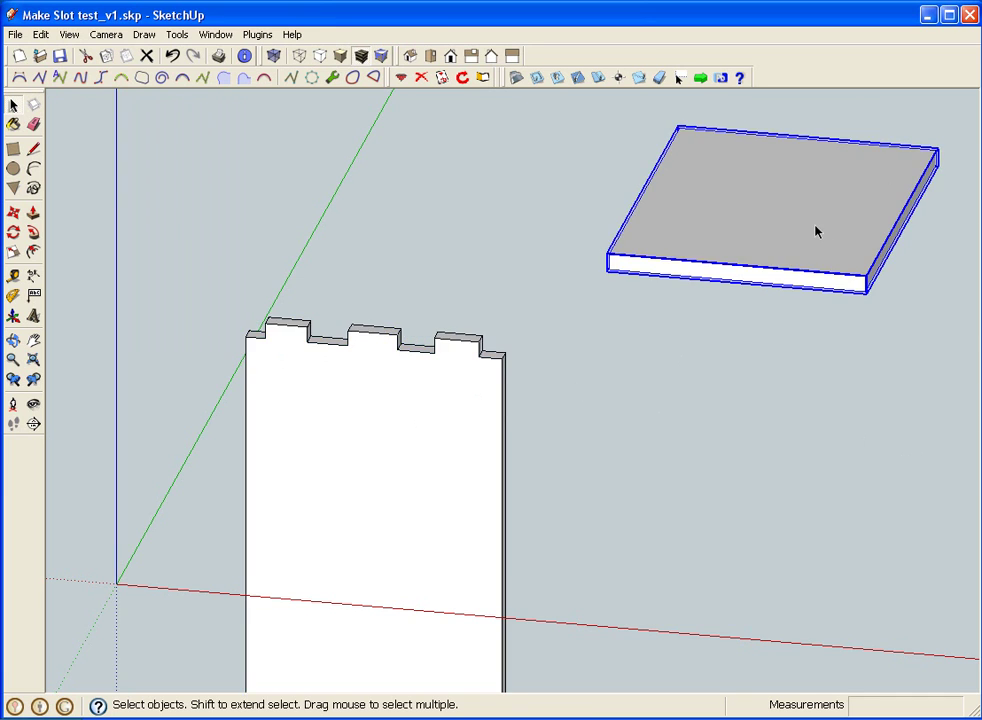
pyautogui.click(747, 344)
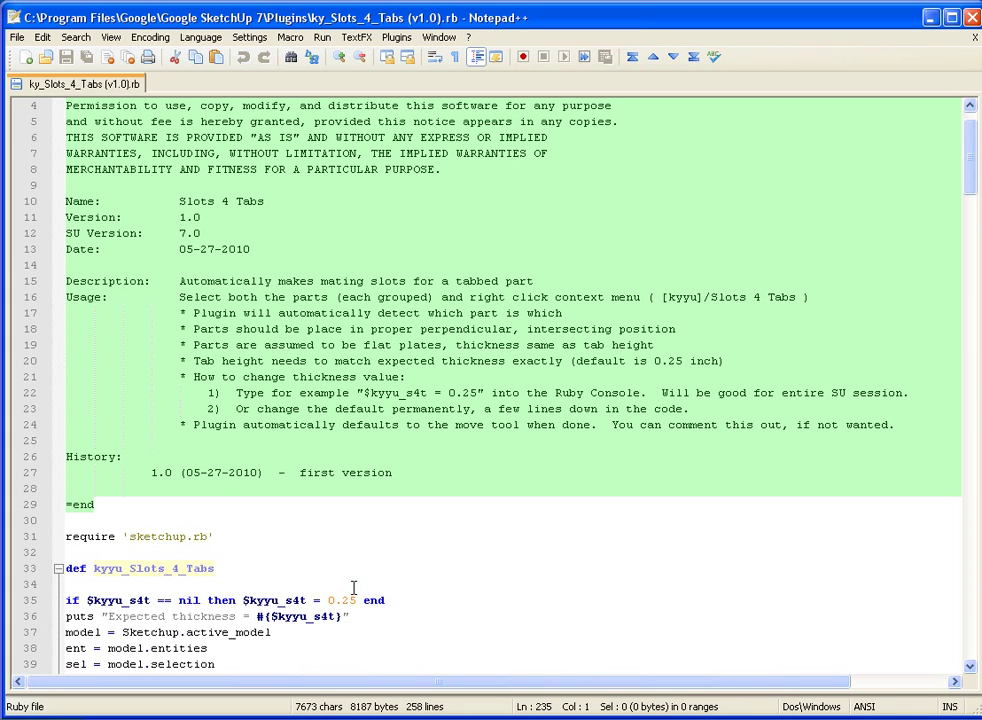
# Copy the statement "$kyyu_s4t = 0.25" from line 35 of the Slots 4 Tabs plugin script
pyautogui.moveTo(241, 600); pyautogui.dragTo(350, 600)
pyautogui.hotkey('ctrl', 'c')
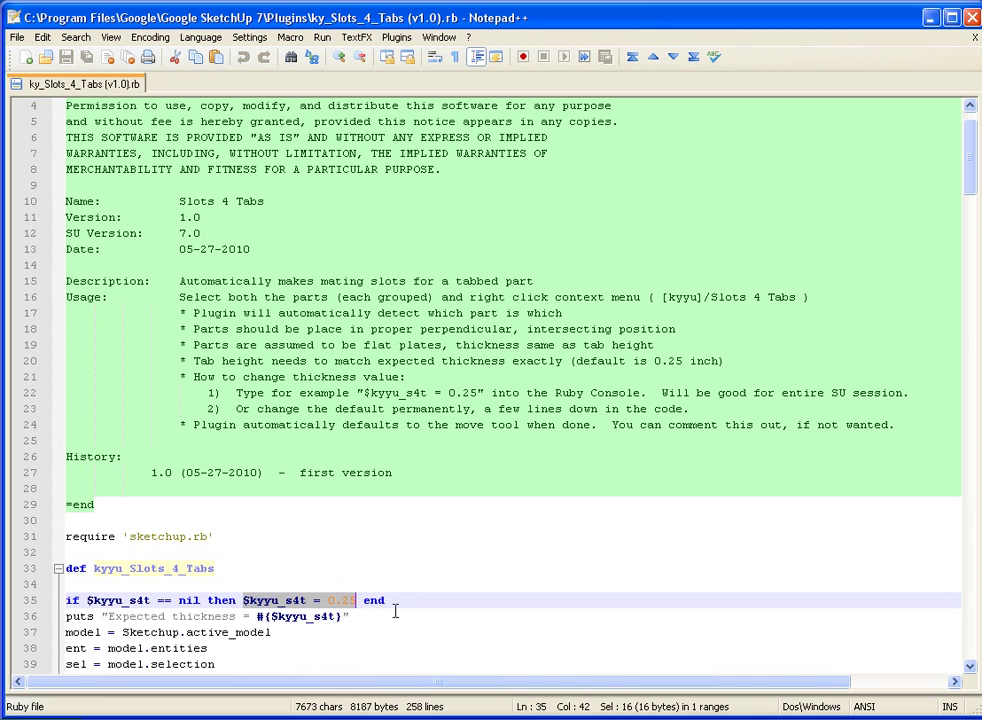
pyautogui.rightClick(340, 610)
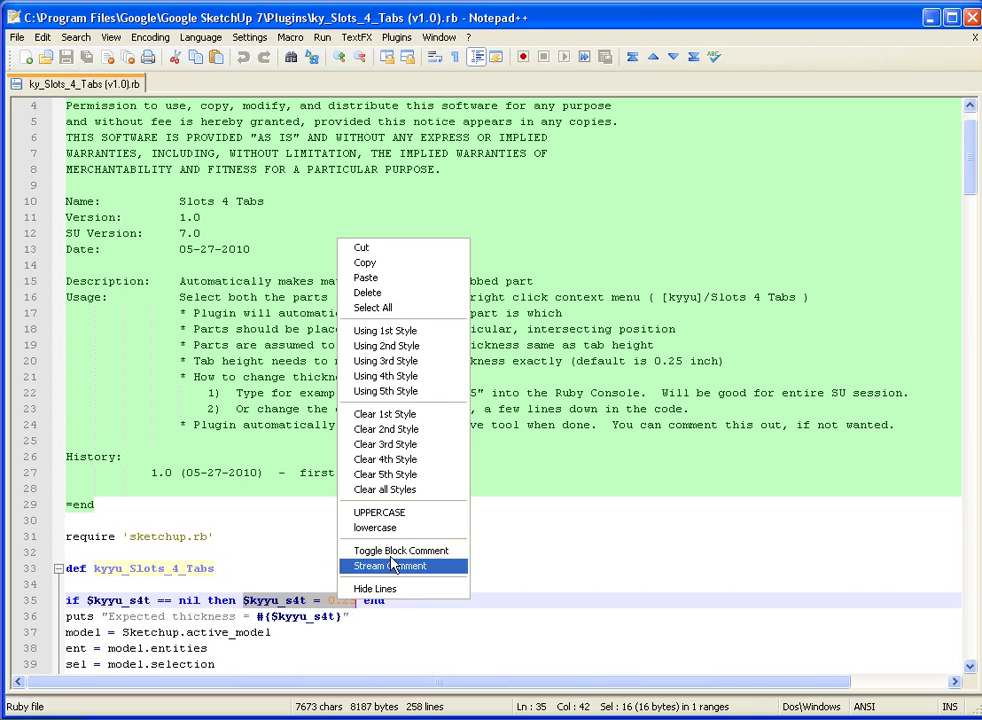
pyautogui.click(432, 265)
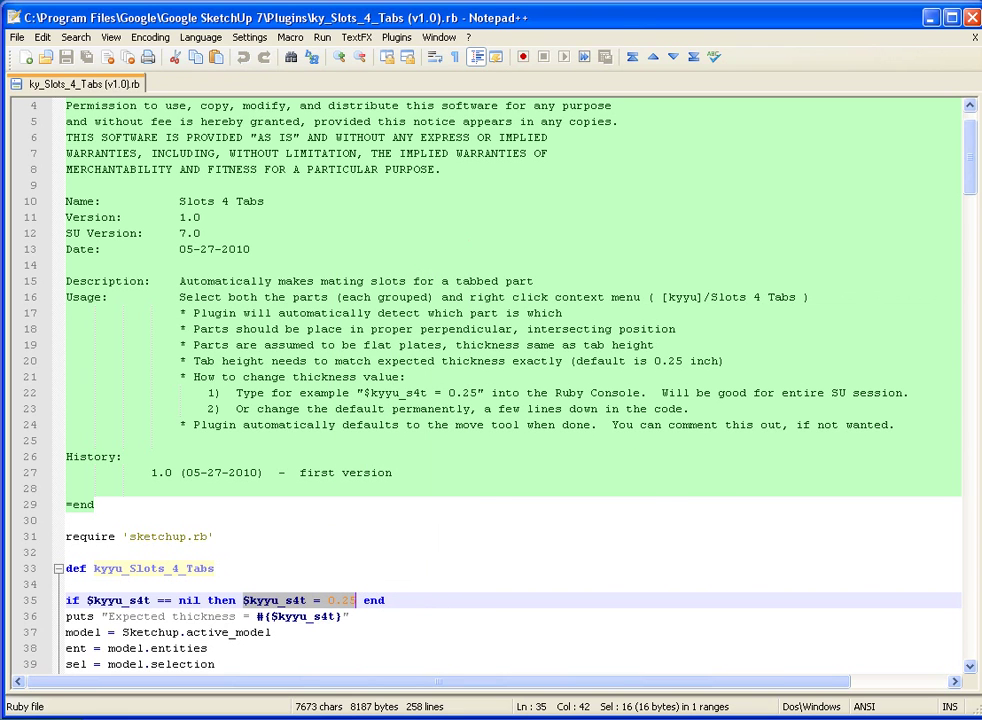
# Switch to SketchUp and open the Ruby Console
pyautogui.hotkey('alt', 'Tab')
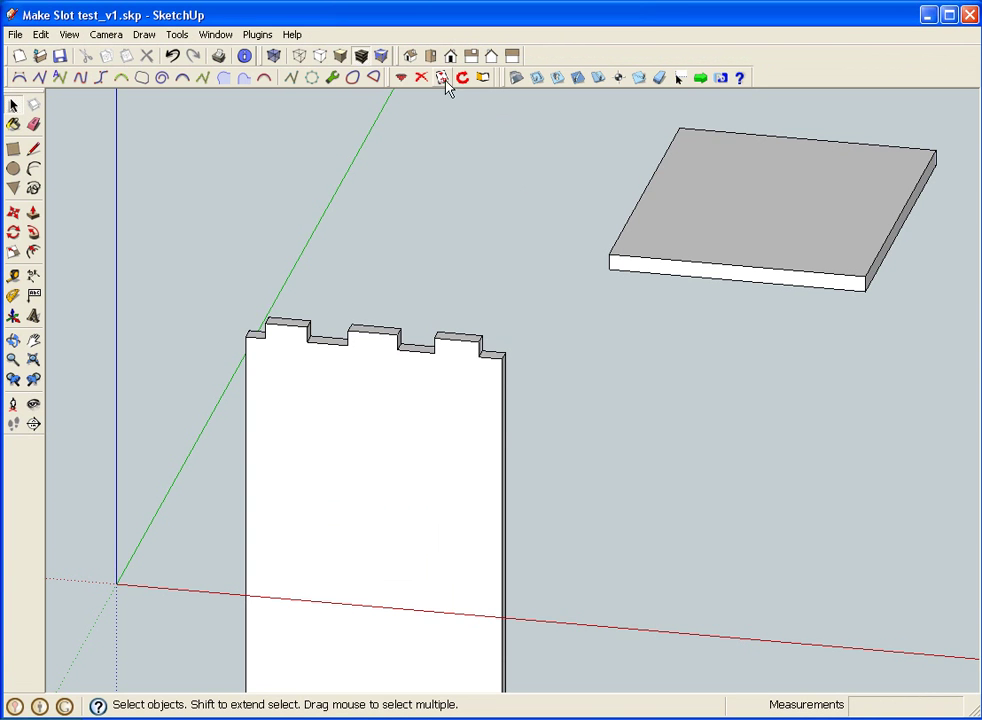
pyautogui.click(216, 36)
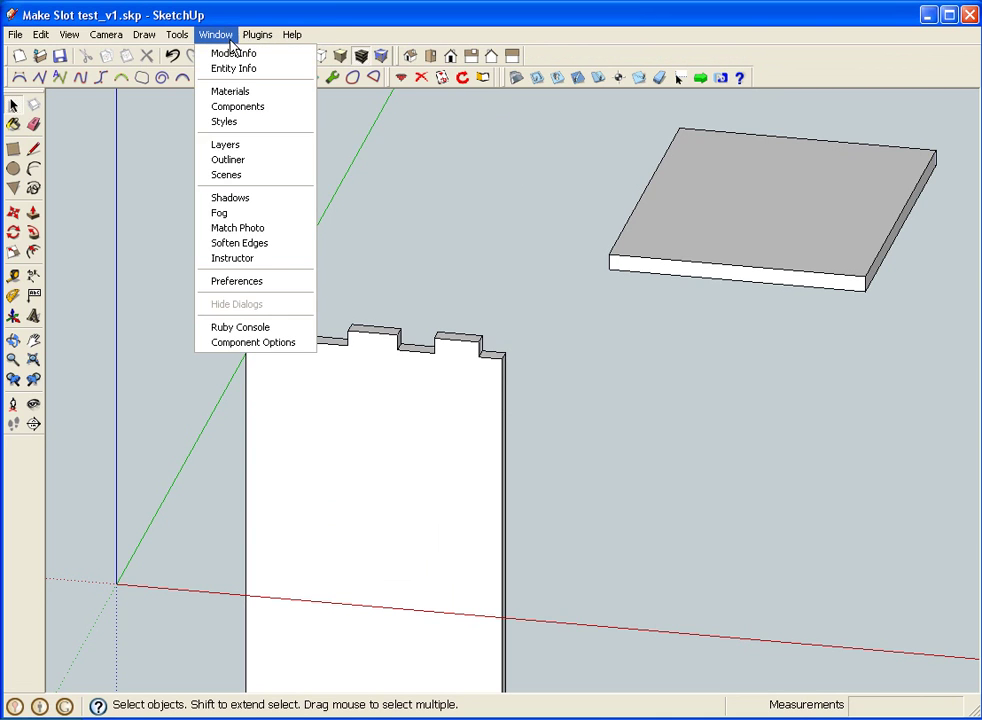
pyautogui.click(300, 332)
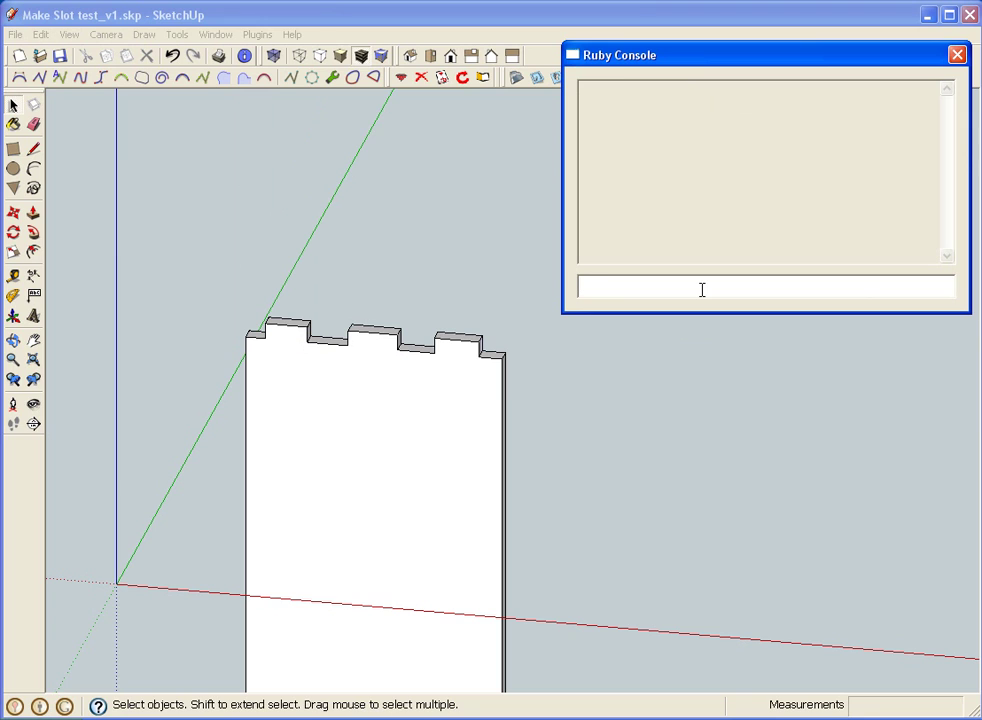
# Set the plugin's expected thickness to 0.3 by running "$kyyu_s4t = 0.3" in the Ruby Console
pyautogui.hotkey('ctrl', 'v')
pyautogui.moveTo(680, 284); pyautogui.dragTo(704, 293)
pyautogui.write('3')
pyautogui.press('Return')
# Set the expected thickness in metric by running "$kyyu_s4t = 6.mm" and check the converted value
pyautogui.press('Up')
pyautogui.press('Up')
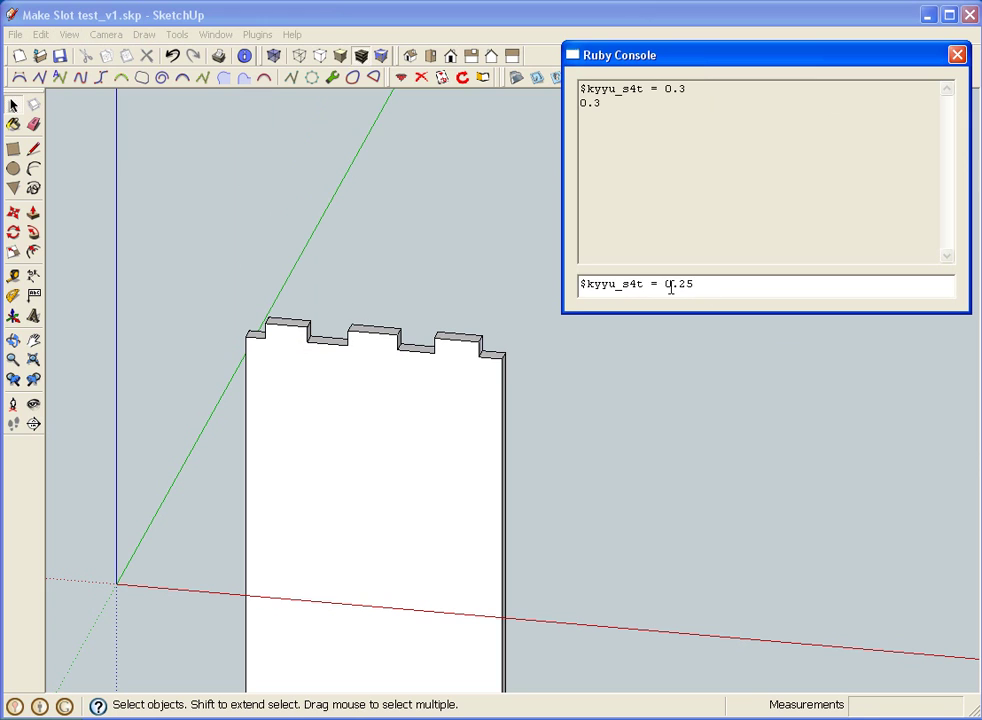
pyautogui.doubleClick(697, 284)
pyautogui.write('6.mm')
pyautogui.press('Return')
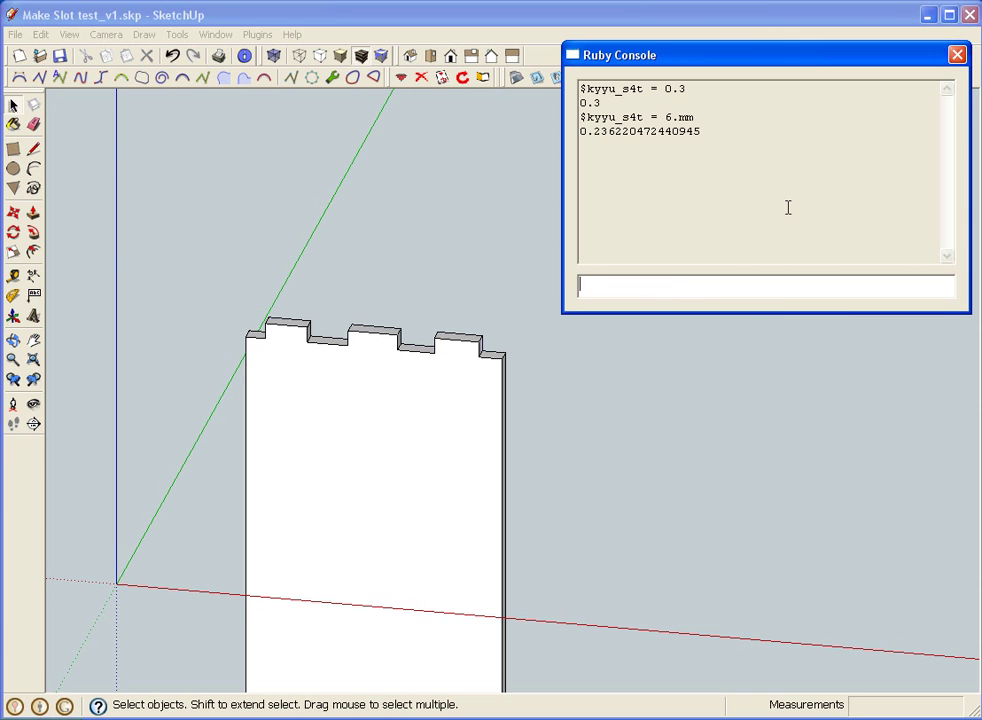
pyautogui.moveTo(700, 132); pyautogui.dragTo(580, 132)
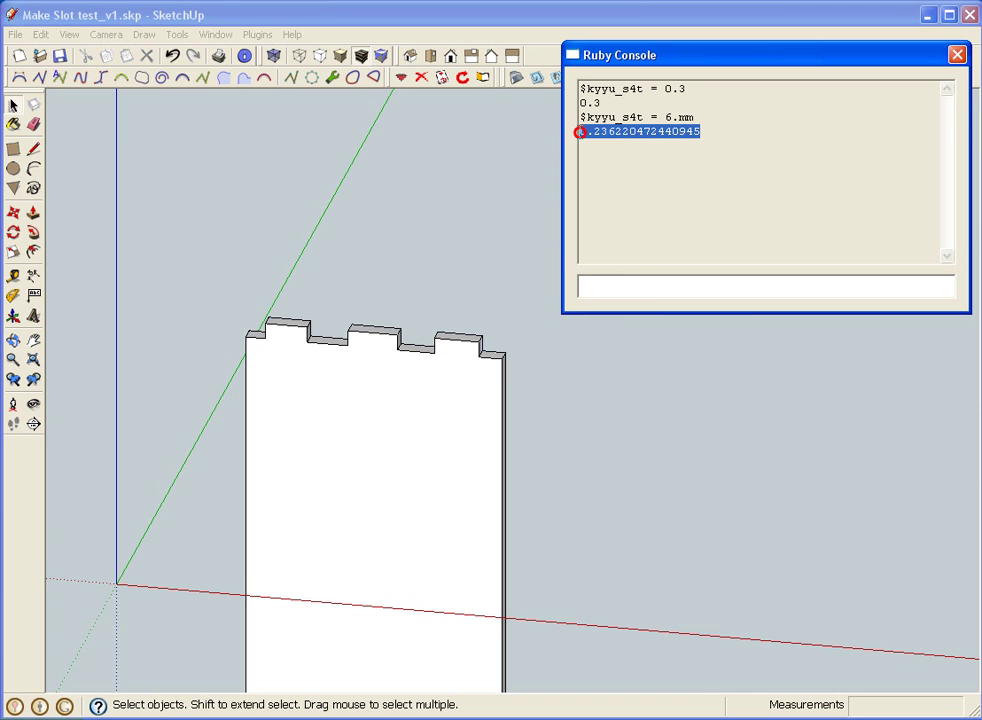
pyautogui.click(687, 179)
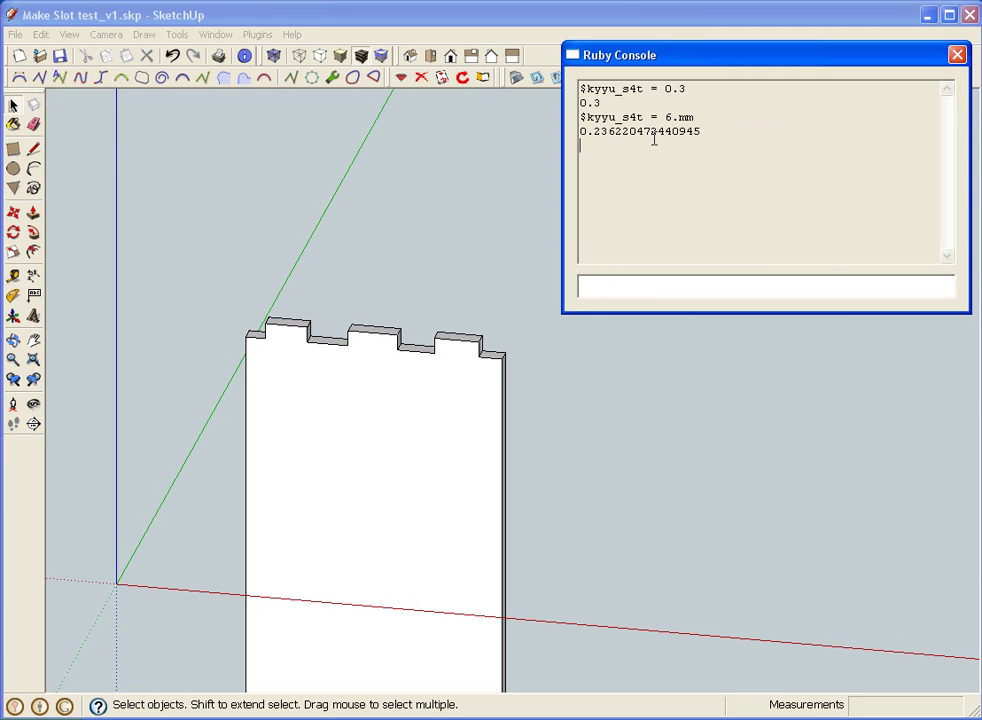
# Set the expected thickness to 0.25 by running "$kyyu_s4t = 0.25" and close the Ruby Console
pyautogui.click(630, 285)
pyautogui.hotkey('ctrl', 'v')
pyautogui.press('Return')
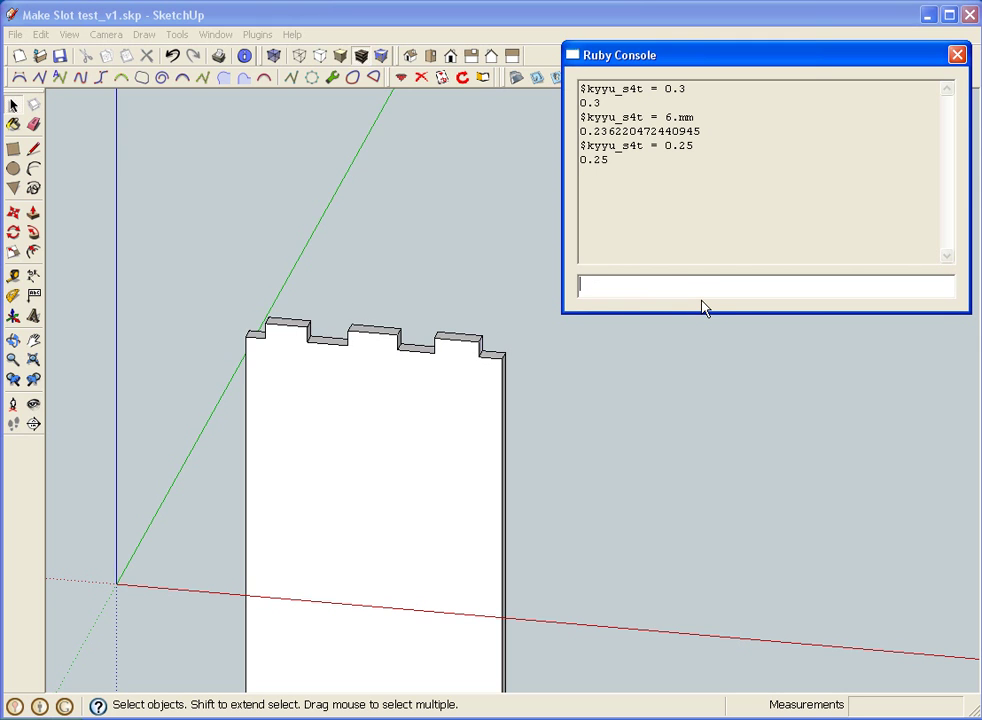
pyautogui.click(957, 55)
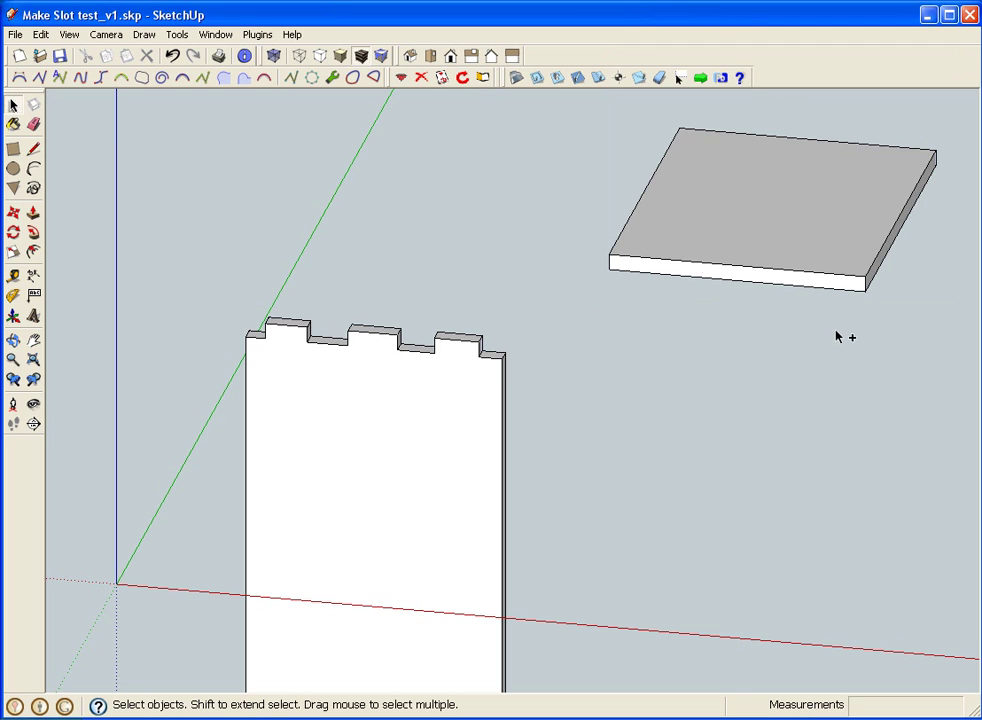
# Undo the flat plate's last move and run Slots 4 Tabs on both plates to cut the mating slots in the flat plate
pyautogui.hotkey('ctrl', 'z')
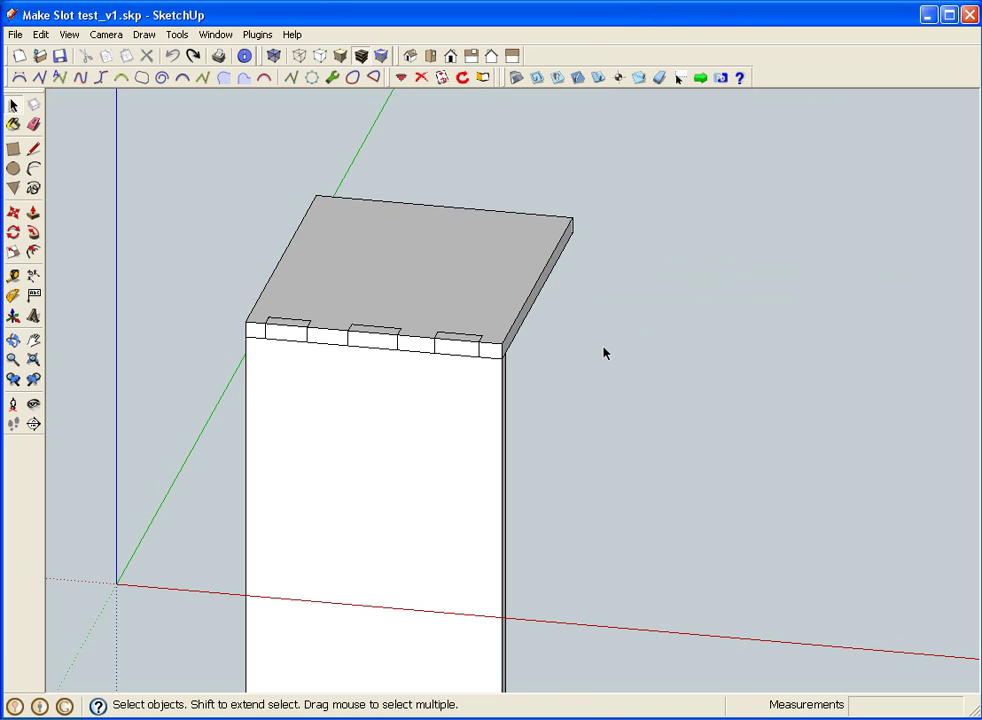
pyautogui.moveTo(584, 310); pyautogui.dragTo(405, 400)
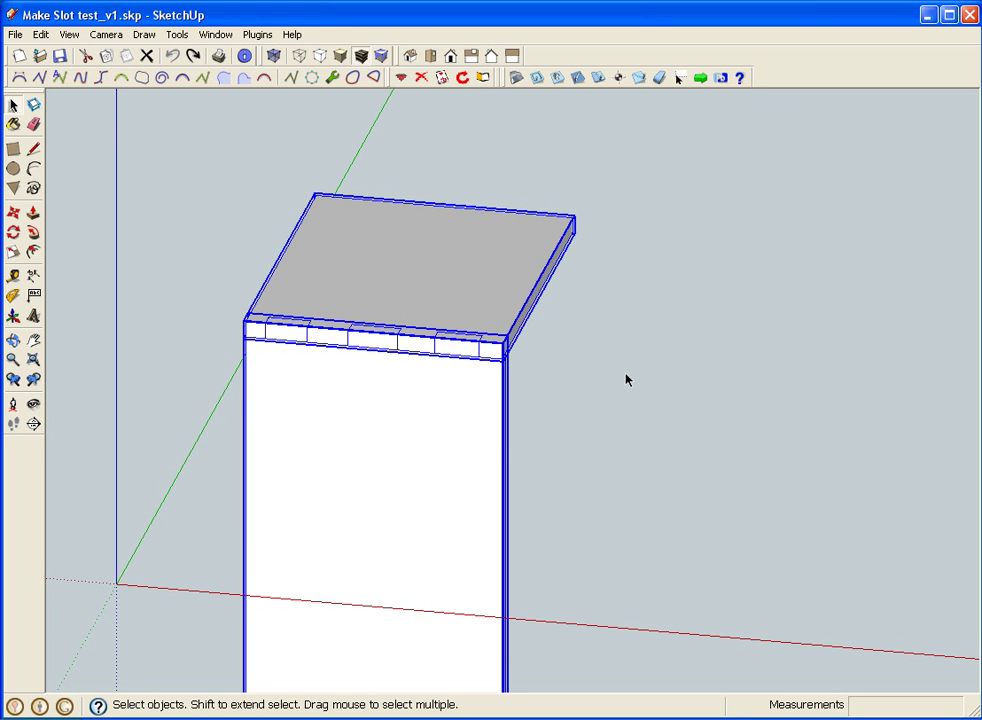
pyautogui.rightClick(497, 325)
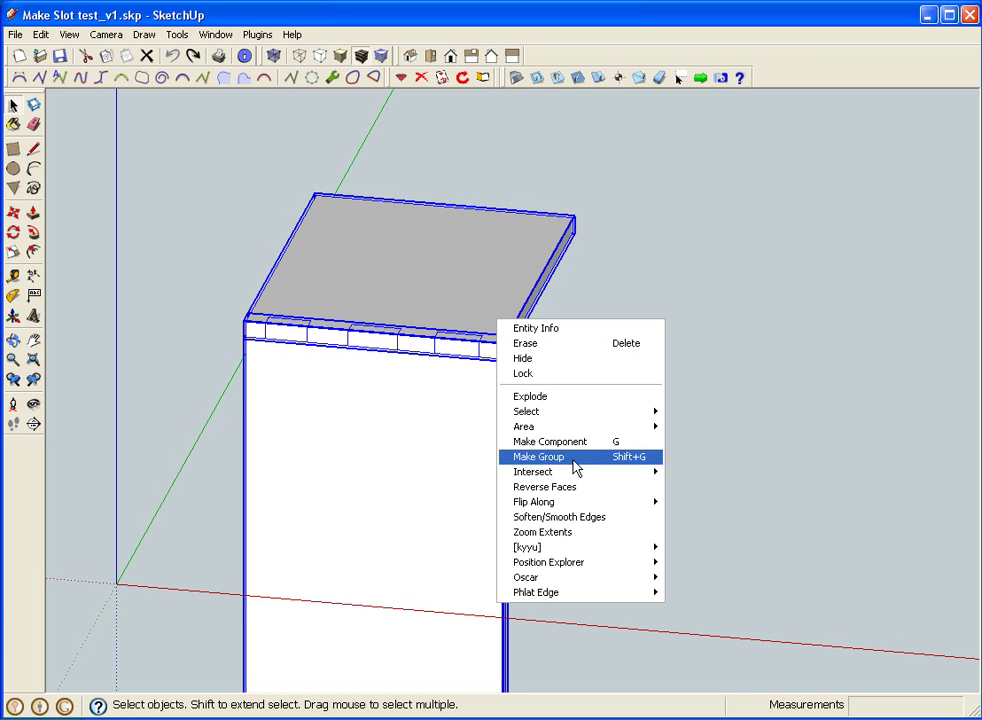
pyautogui.moveTo(625, 556)
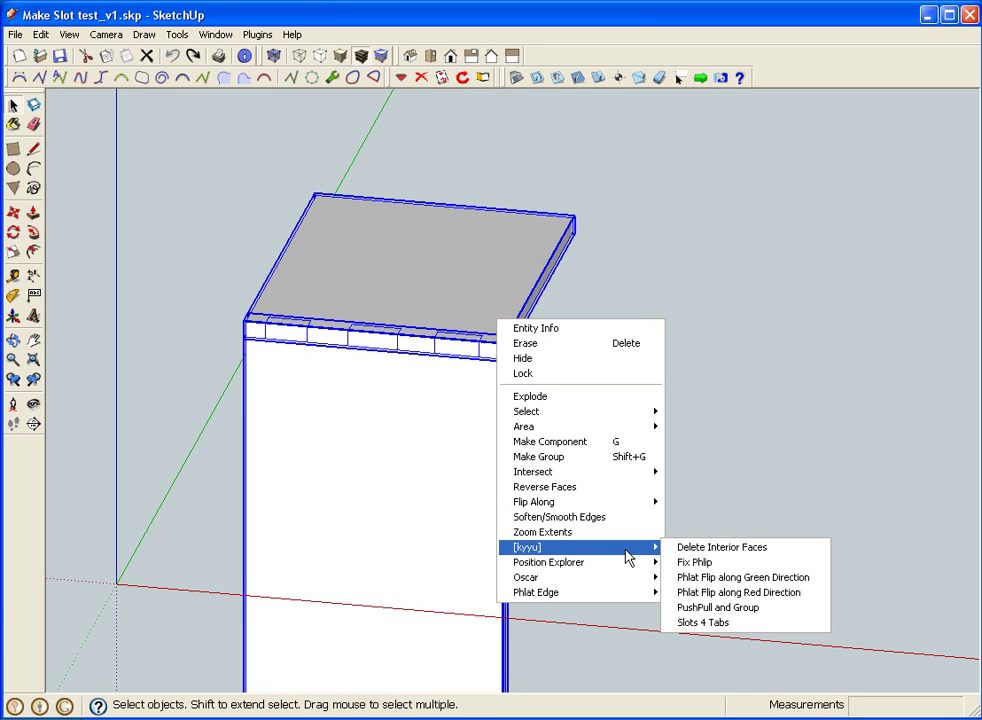
pyautogui.click(724, 630)
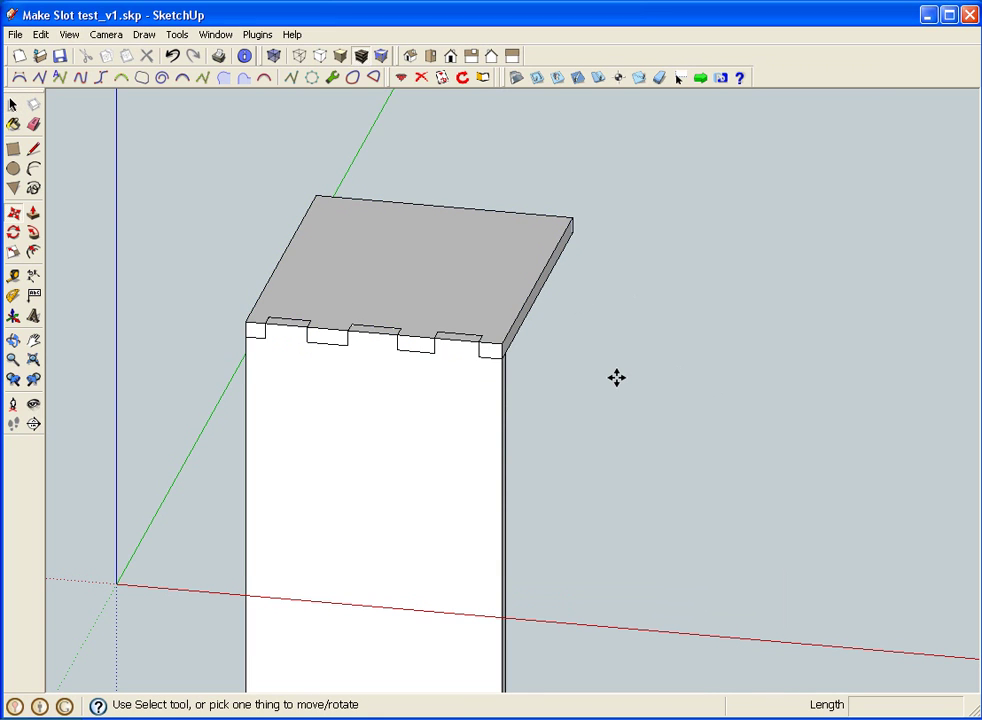
# Move the slotted plate about 4 15/64" clear of the tabbed plate, then snap its front corner to the midpoint of the tabbed plate's vertical edge
pyautogui.click(507, 307)
pyautogui.click(780, 281)
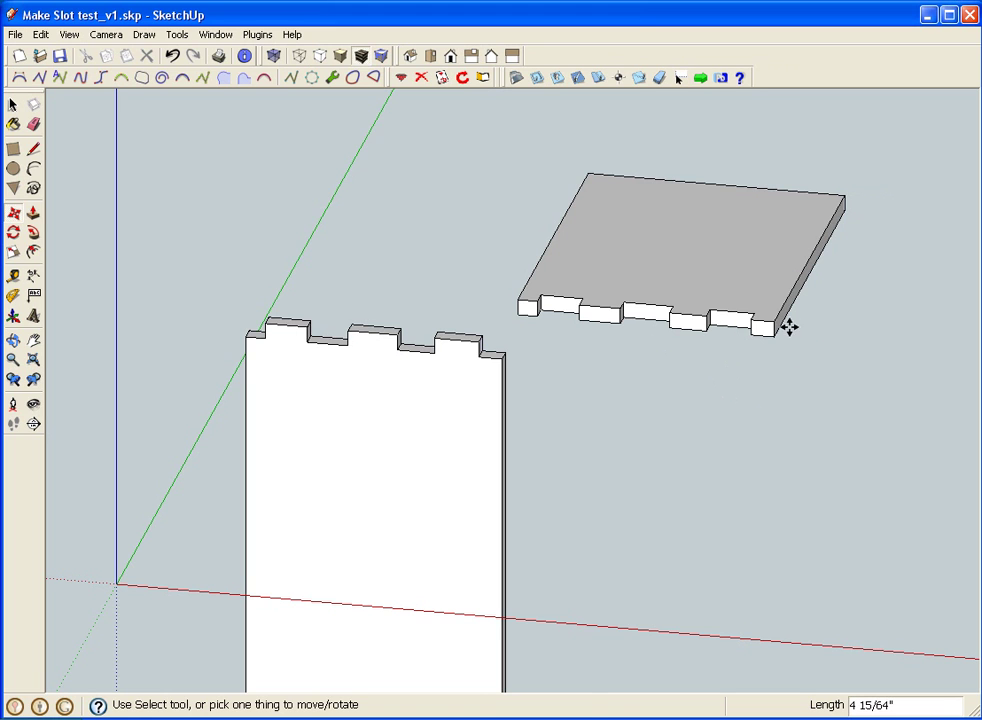
pyautogui.press('o')
pyautogui.keyDown('shift'); pyautogui.moveTo(701, 505); pyautogui.dragTo(707, 438); pyautogui.keyUp('shift')
pyautogui.press('m')
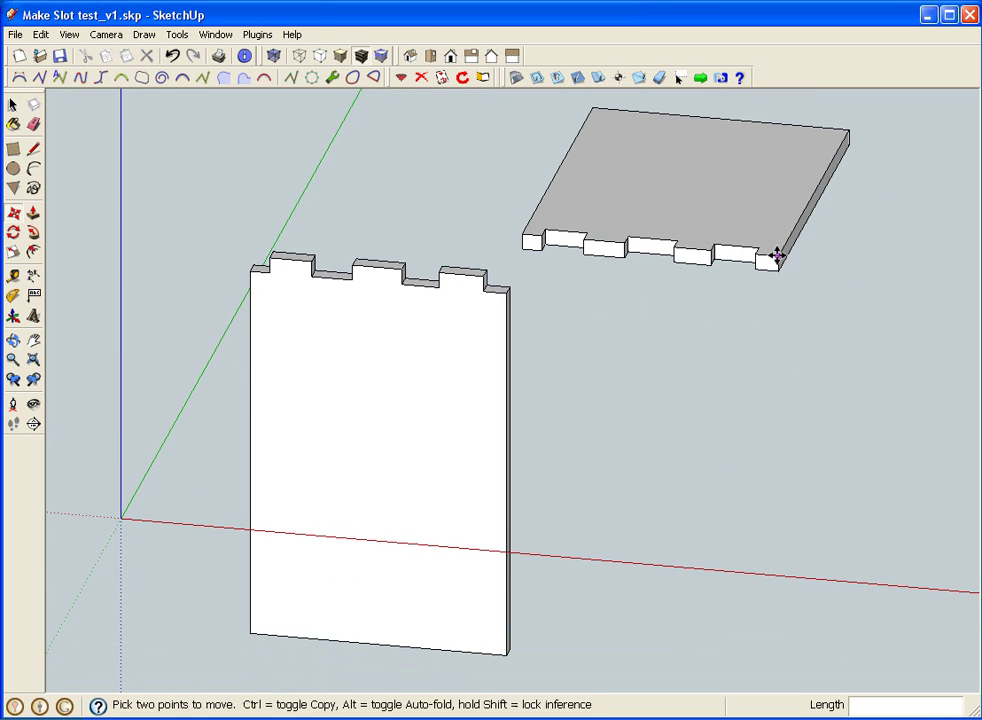
pyautogui.click(776, 256)
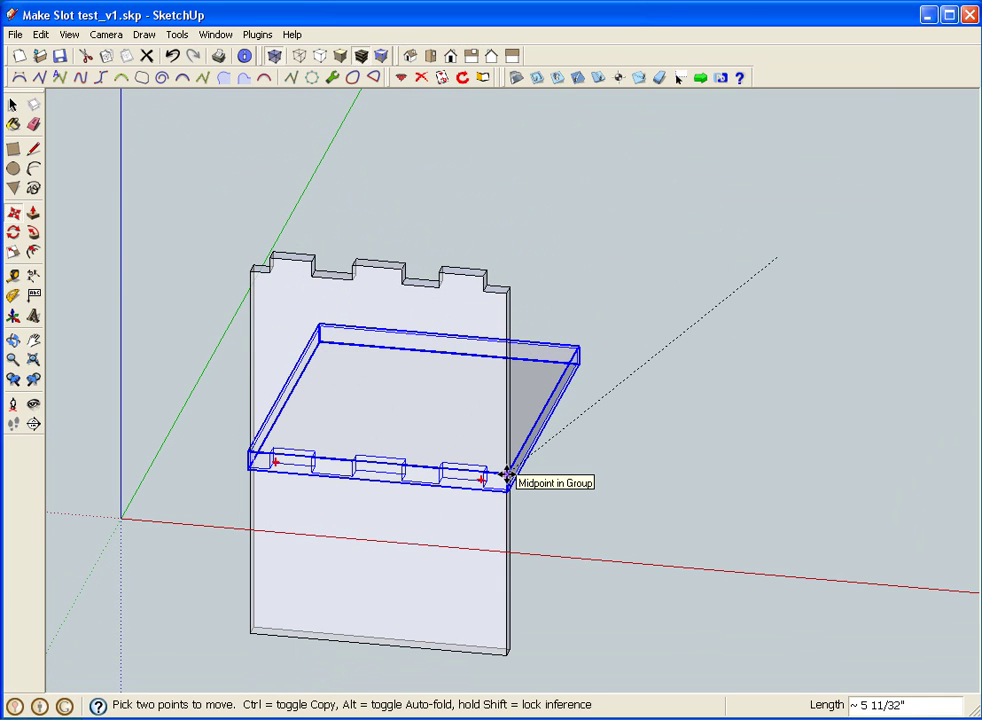
pyautogui.click(507, 476)
pyautogui.click(277, 57)
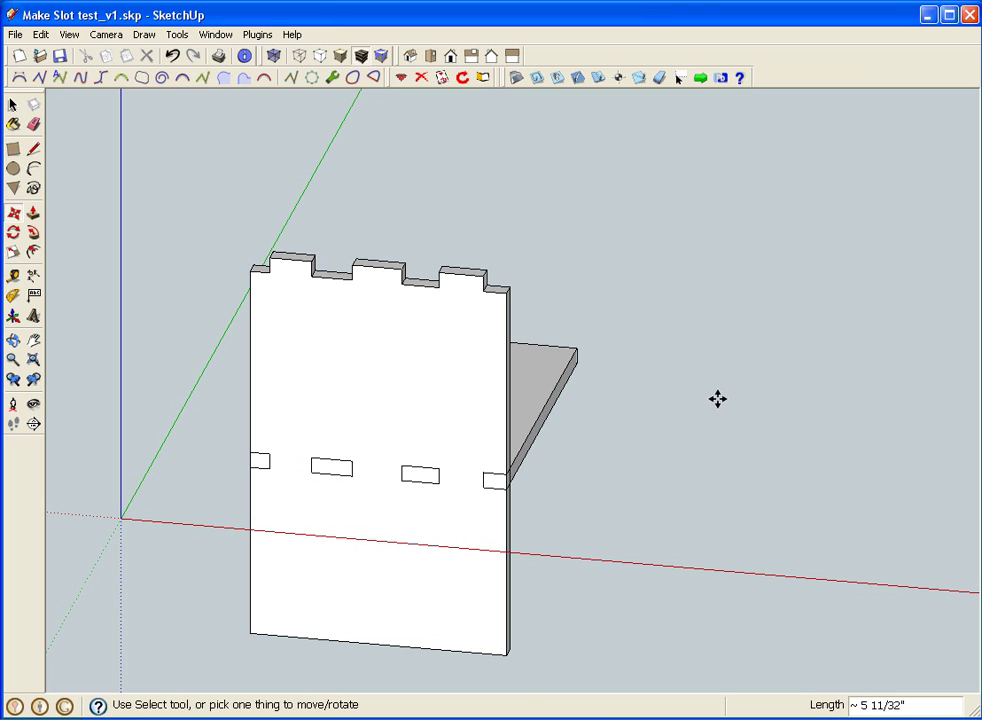
# Select both plates and run Slots 4 Tabs to cut slots for the horizontal plate's tabs halfway up the upright plate
pyautogui.press('space')
pyautogui.moveTo(603, 431); pyautogui.dragTo(407, 512)
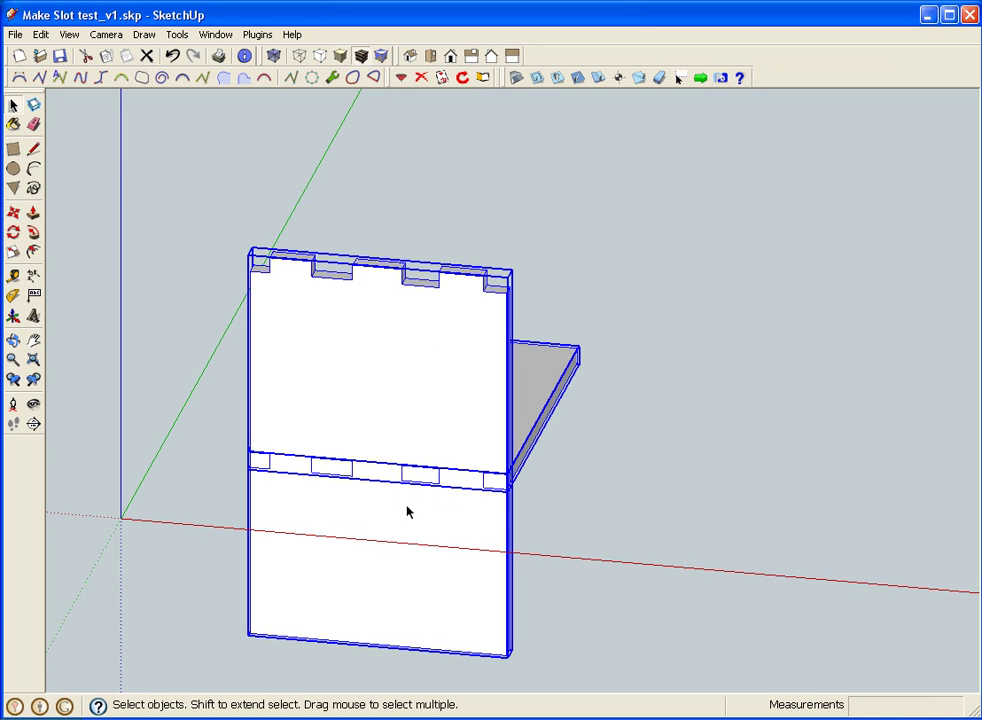
pyautogui.click(618, 492)
# Try moving the horizontal plate aside to inspect the slots cut in the upright plate
pyautogui.press('m')
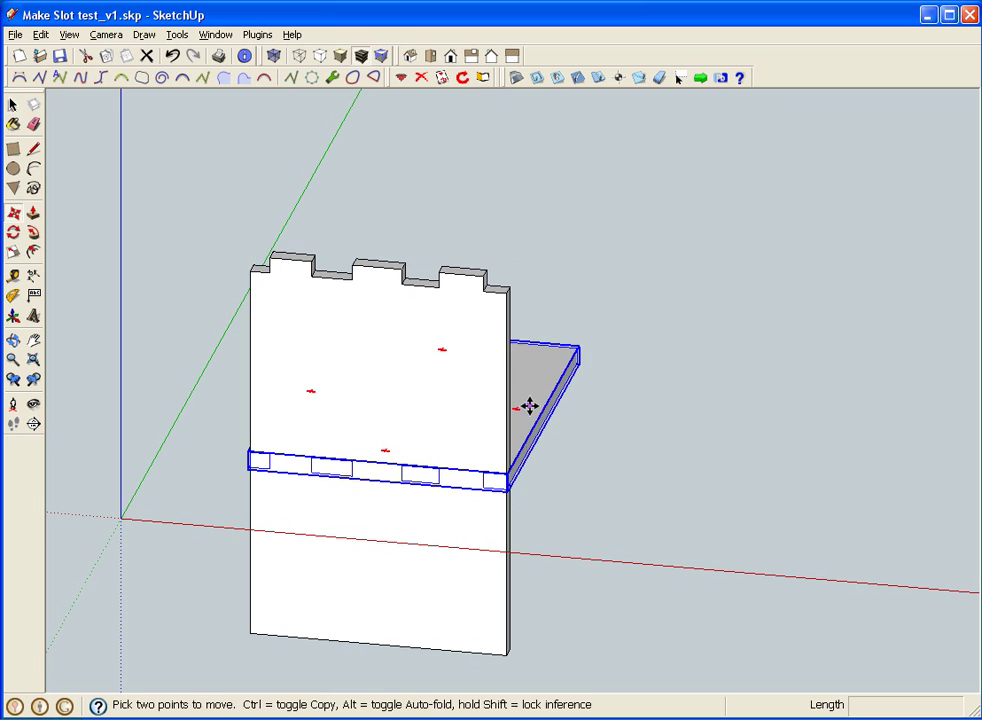
pyautogui.click(528, 406)
pyautogui.click(874, 365)
pyautogui.moveTo(872, 368); pyautogui.dragTo(823, 340, button='middle')
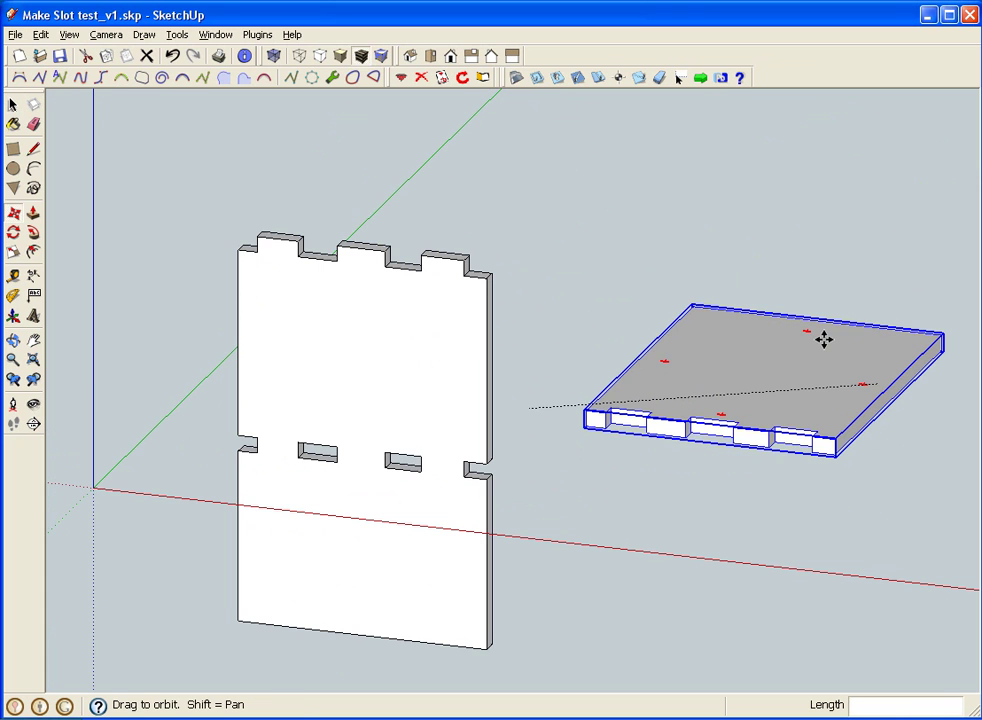
pyautogui.press('ctrl')
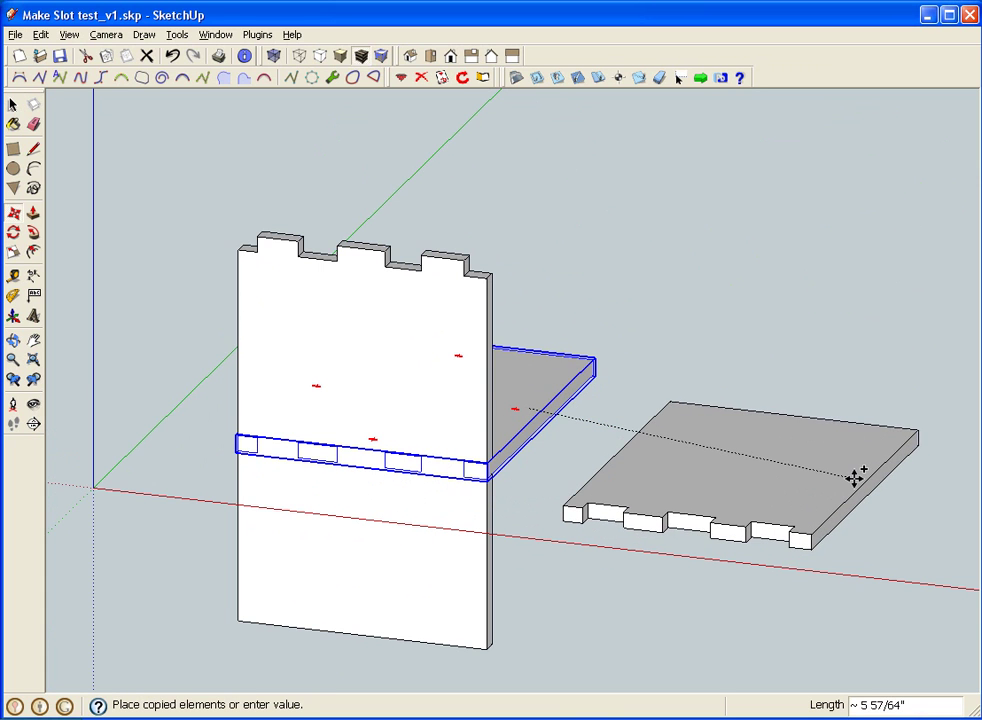
pyautogui.moveTo(848, 465); pyautogui.dragTo(928, 358, button='middle')
pyautogui.moveTo(840, 496); pyautogui.dragTo(844, 652, button='middle')
pyautogui.press('Escape')
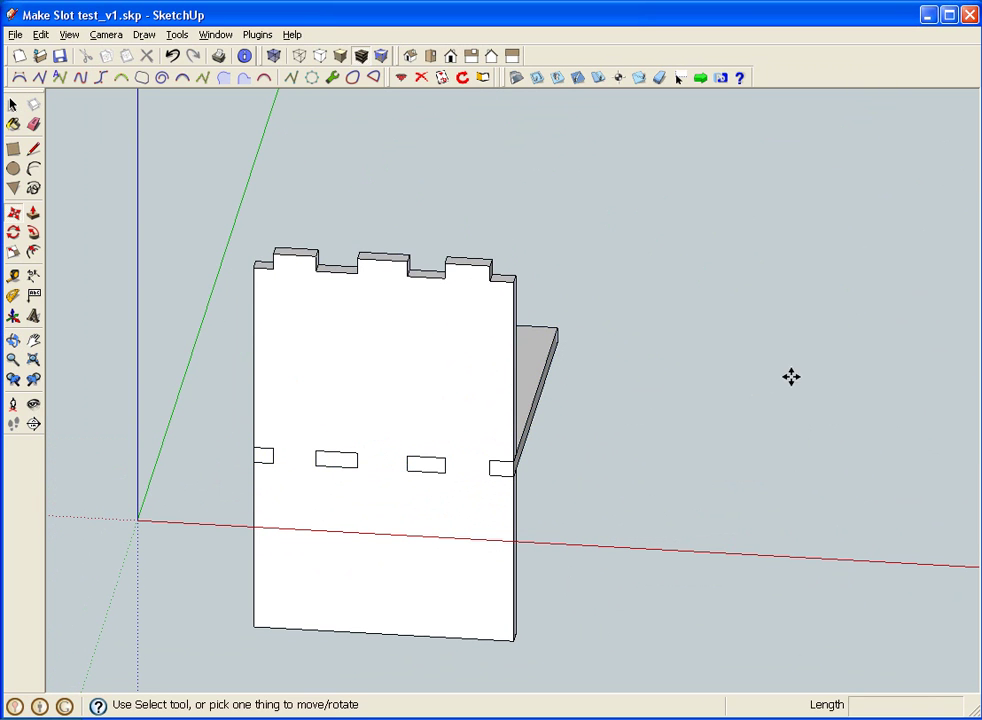
# Rotate the horizontal plate -90° about its front face's centre and move it about 59/64" so its tabs overlap an existing slot
pyautogui.moveTo(587, 448); pyautogui.dragTo(513, 454, button='middle')
pyautogui.press('m')
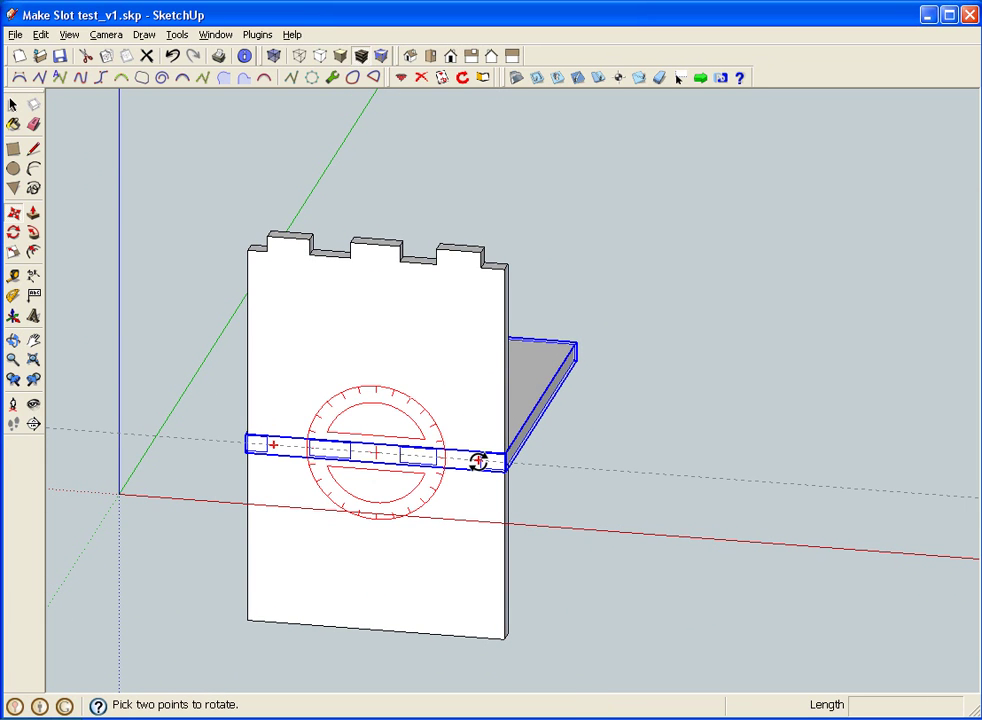
pyautogui.click(478, 460)
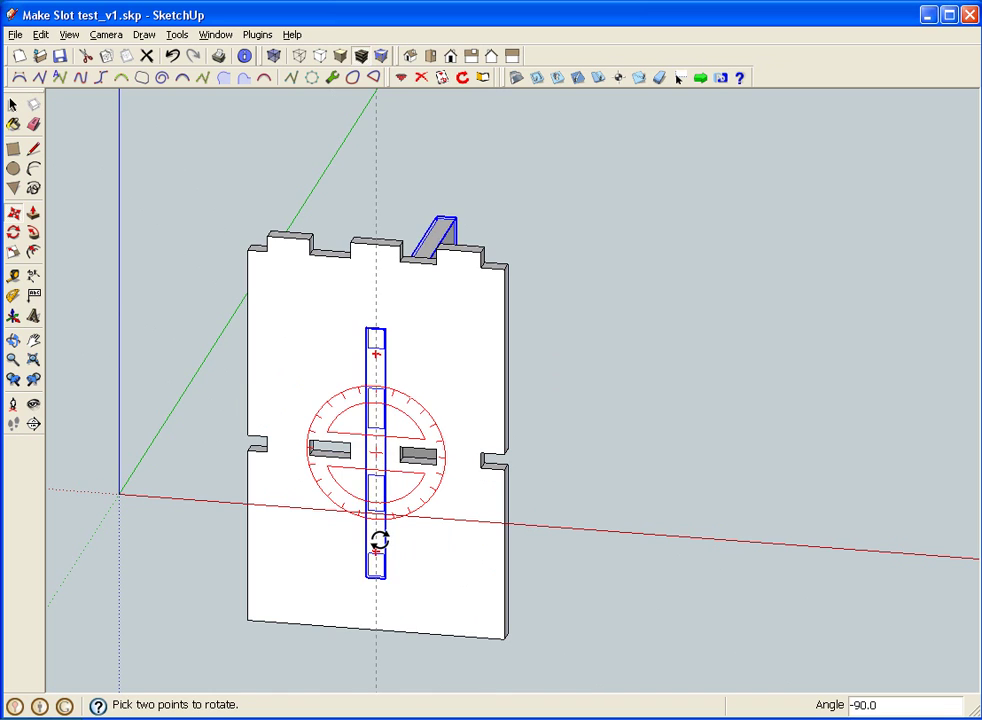
pyautogui.click(381, 537)
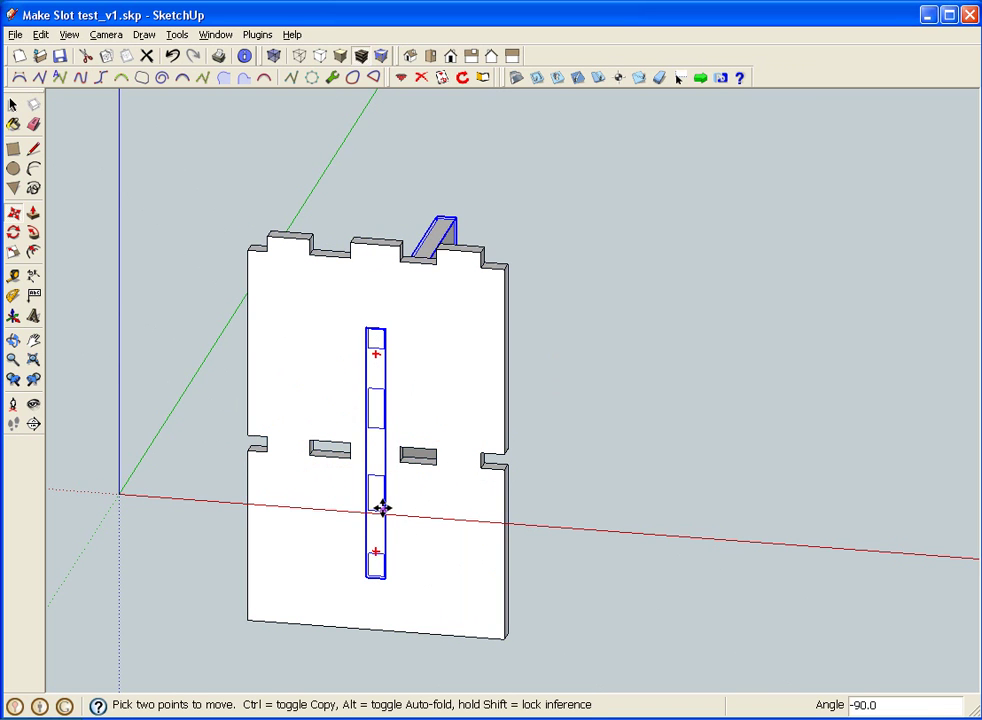
pyautogui.click(384, 510)
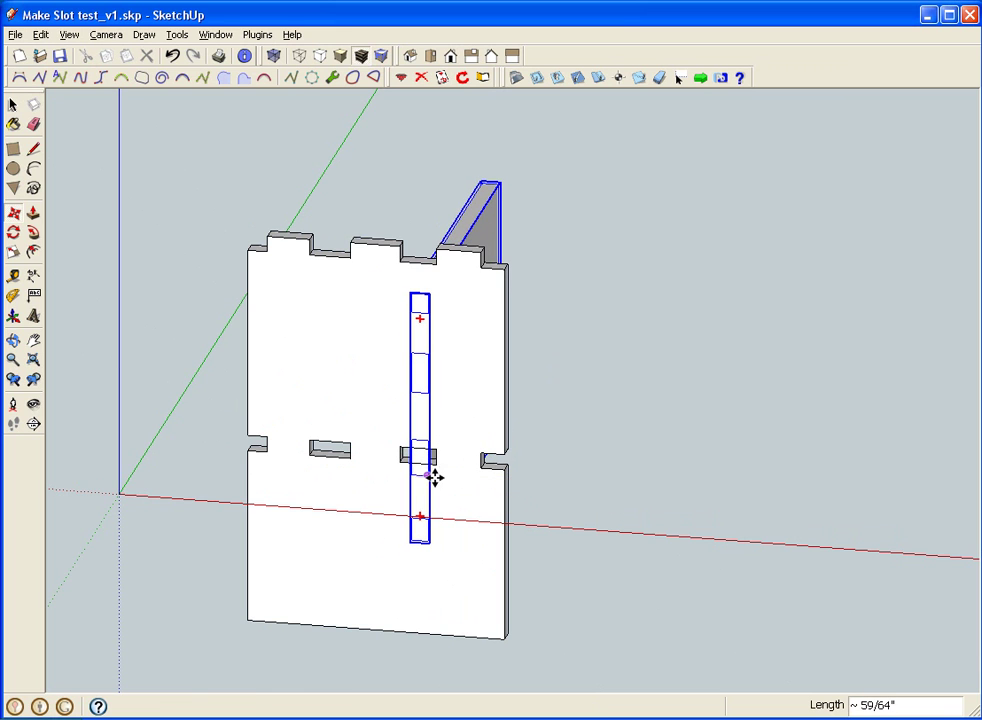
pyautogui.click(432, 474)
# Select both plates and run Slots 4 Tabs to cut a vertical row of slots across the existing horizontal row
pyautogui.press('space')
pyautogui.moveTo(576, 403); pyautogui.dragTo(350, 539)
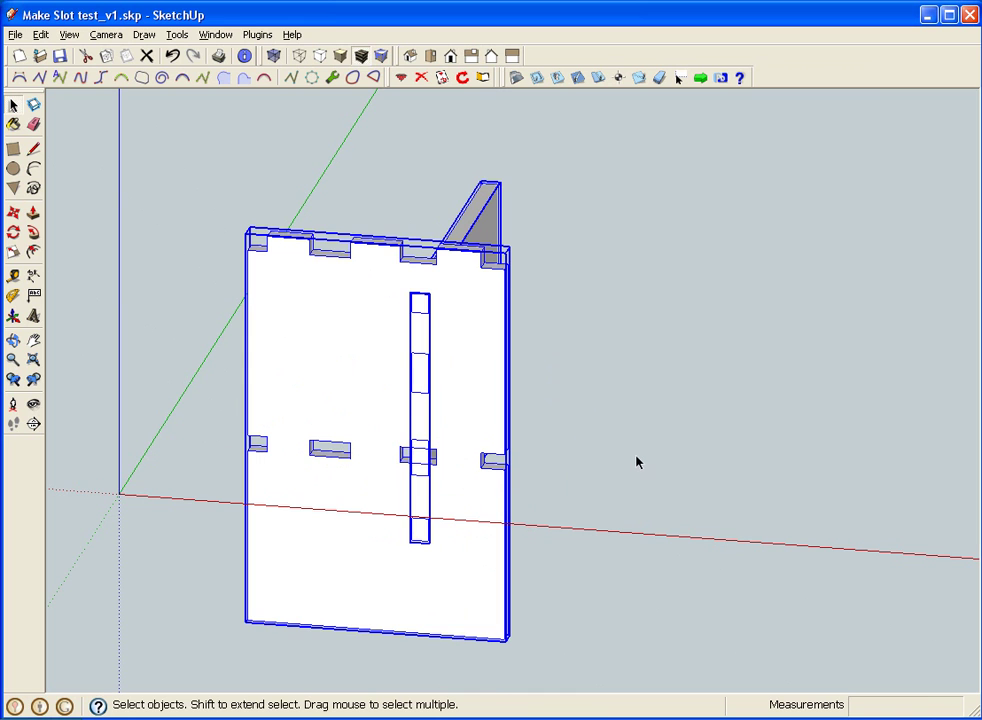
pyautogui.click(638, 460)
# Move the rotated plate aside, clear of the slotted upright plate, to expose the intersecting slots
pyautogui.press('m')
pyautogui.click(505, 236)
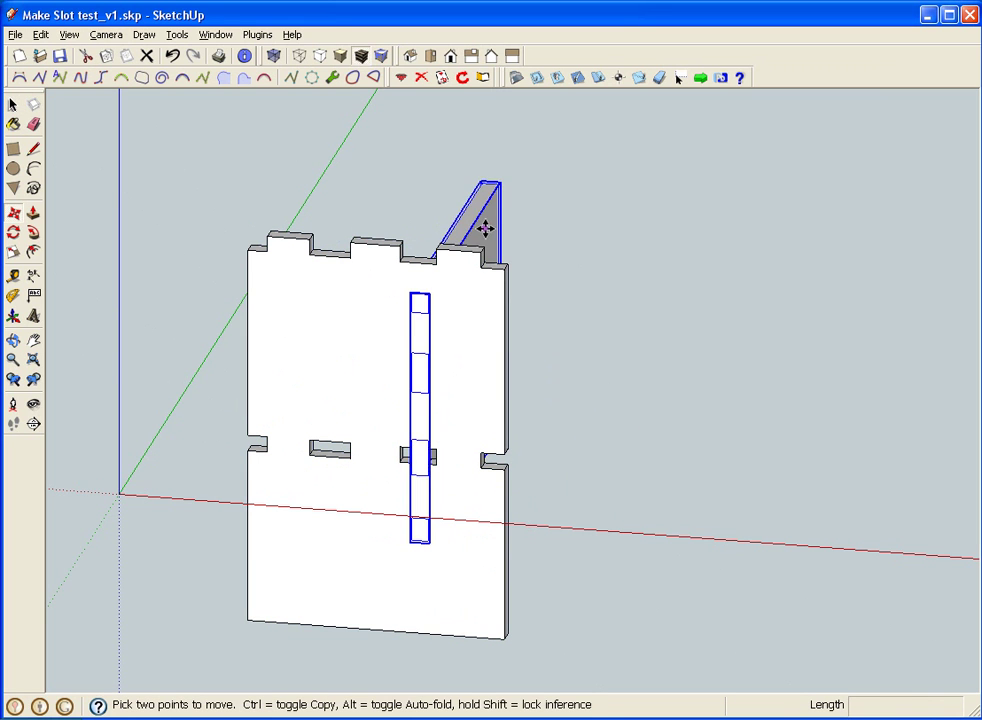
pyautogui.click(805, 237)
pyautogui.moveTo(805, 237); pyautogui.dragTo(822, 206, button='middle')
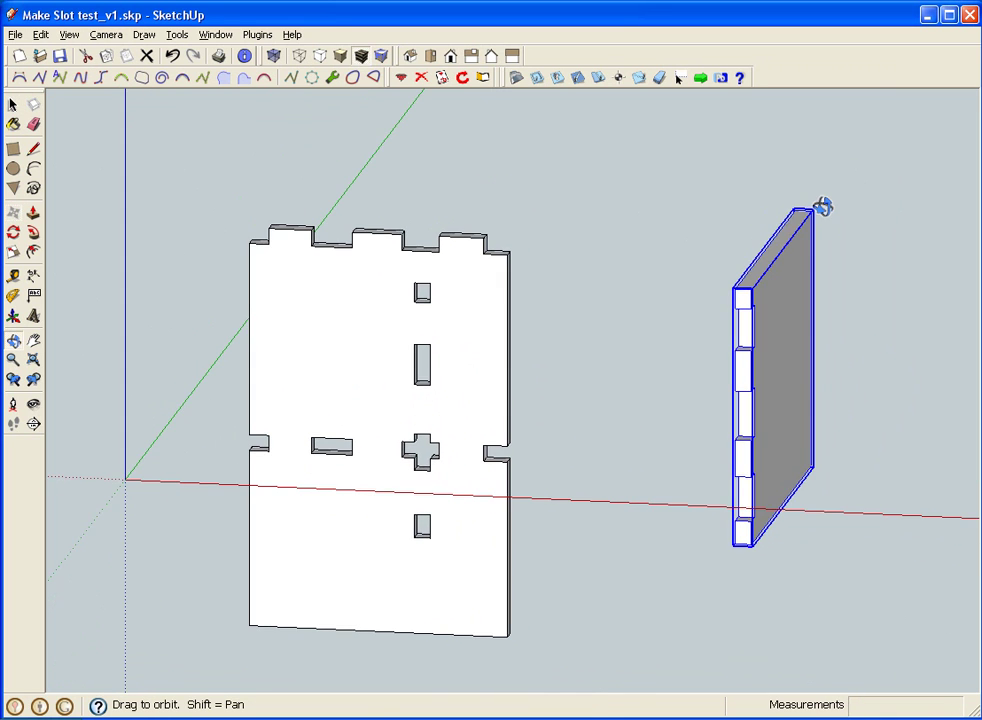
# Undo moving the tabbed plate aside and rotate it -45° about its front face's centre
pyautogui.hotkey('ctrl', 'z')
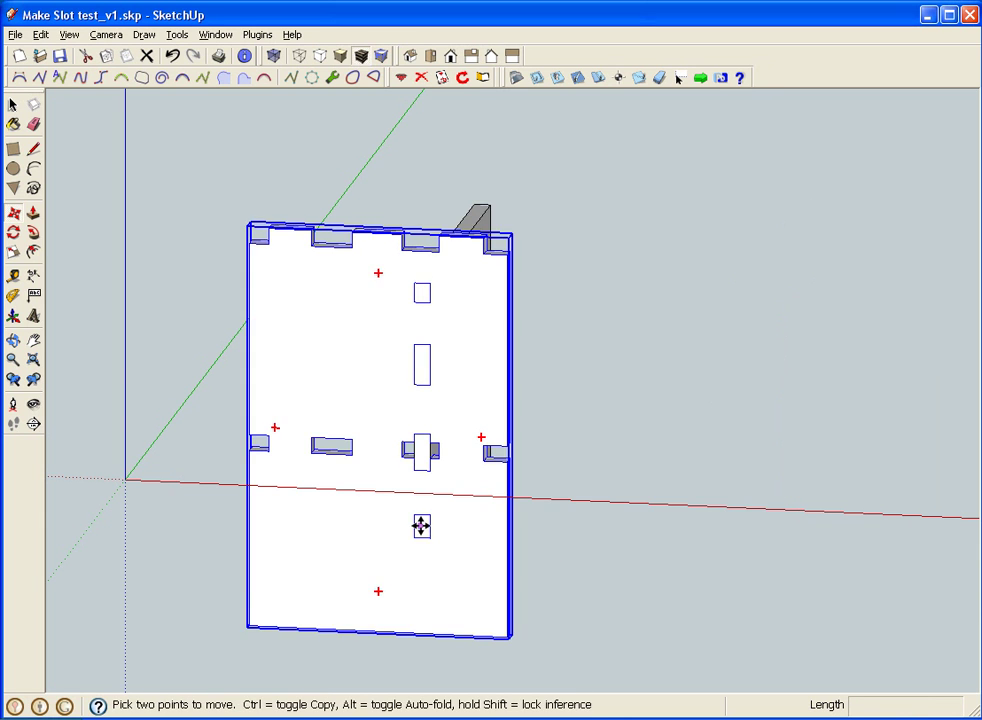
pyautogui.click(421, 520)
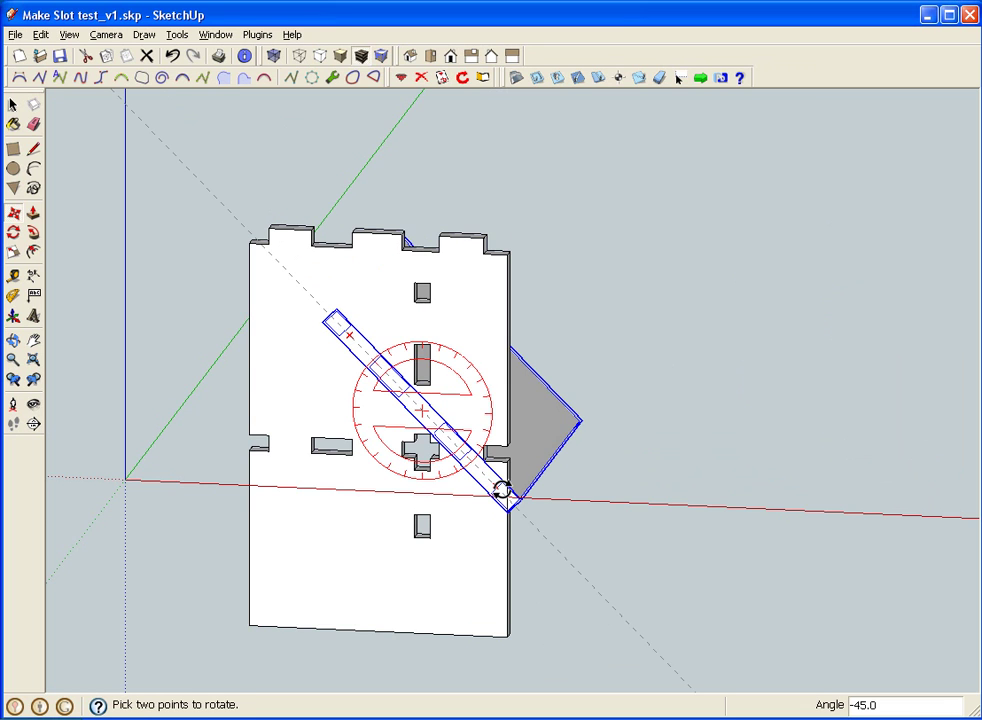
pyautogui.click(502, 490)
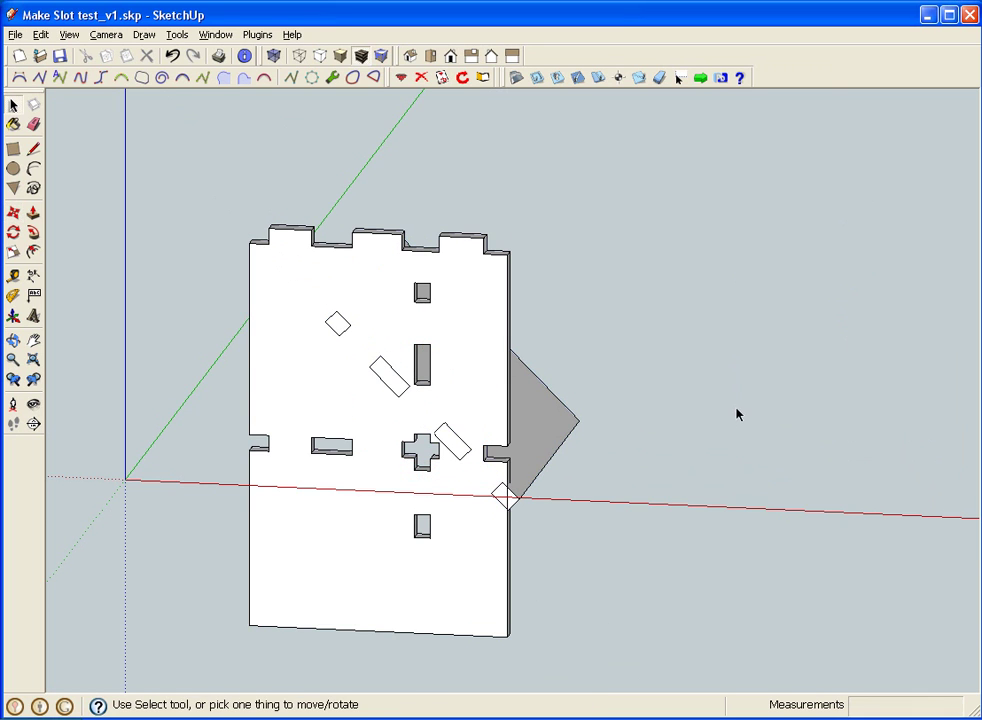
# Select both plates and run Slots 4 Tabs to cut a diagonal row of slots in the upright plate
pyautogui.press('space')
pyautogui.moveTo(736, 406); pyautogui.dragTo(363, 540)
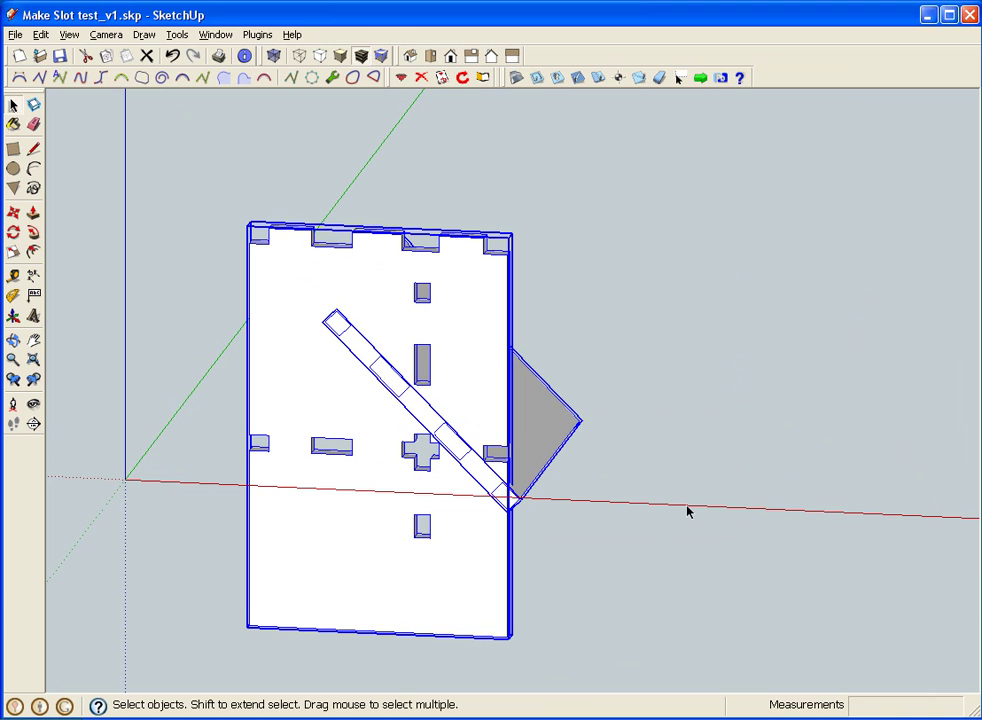
pyautogui.click(687, 511)
# Move the angled plate about 5 1/8" away to expose the diagonal slots in the upright plate
pyautogui.press('m')
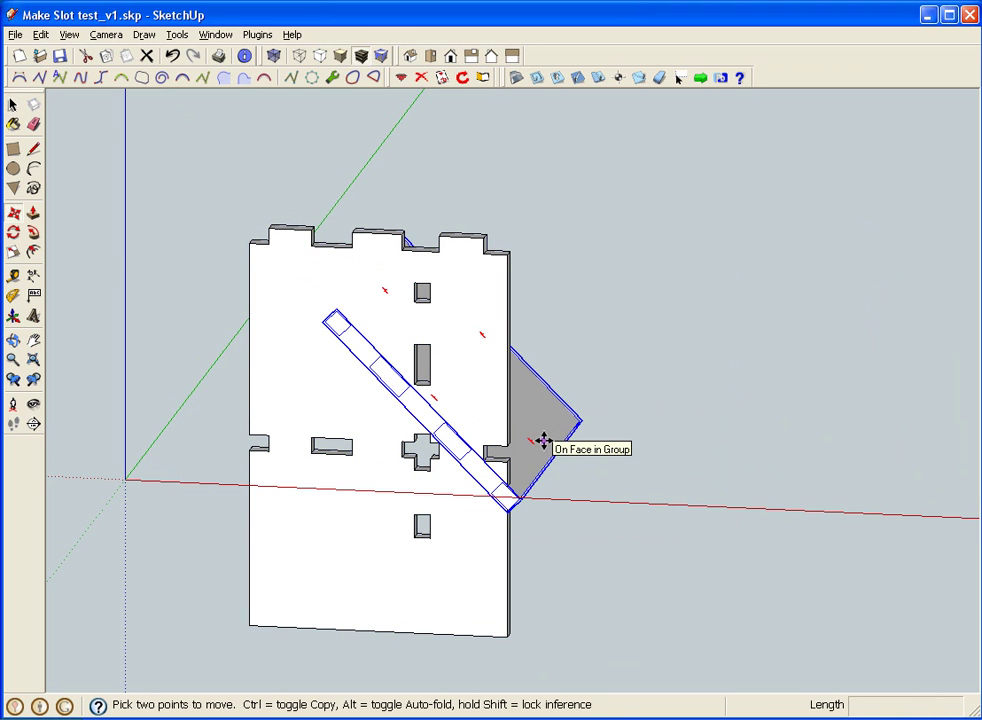
pyautogui.click(543, 441)
pyautogui.click(829, 397)
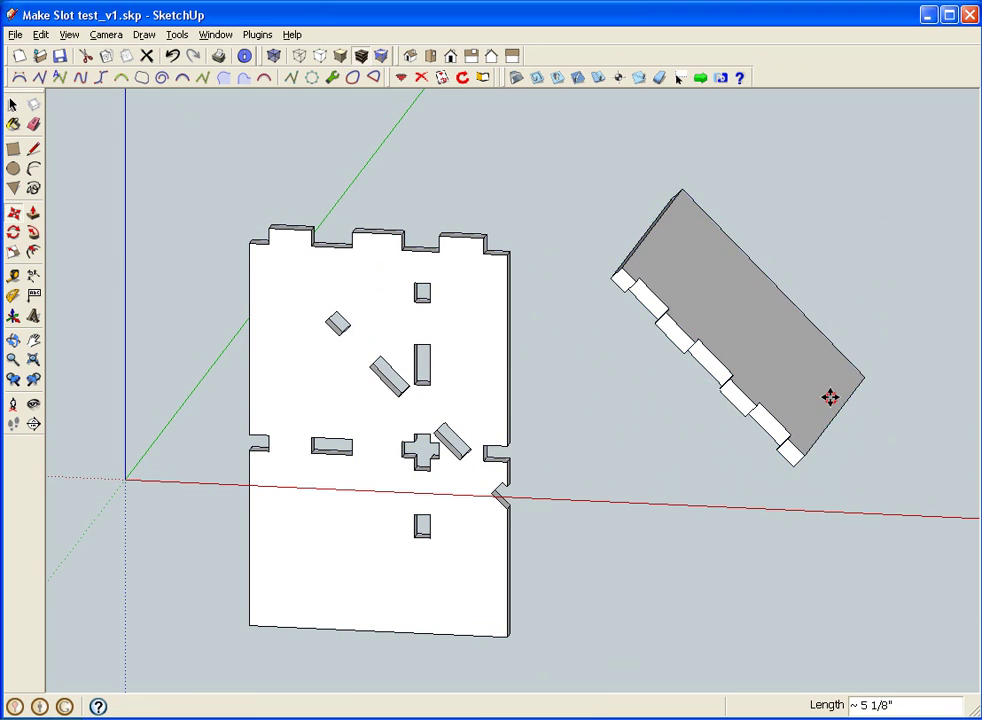
pyautogui.moveTo(739, 542); pyautogui.dragTo(601, 561, button='middle')
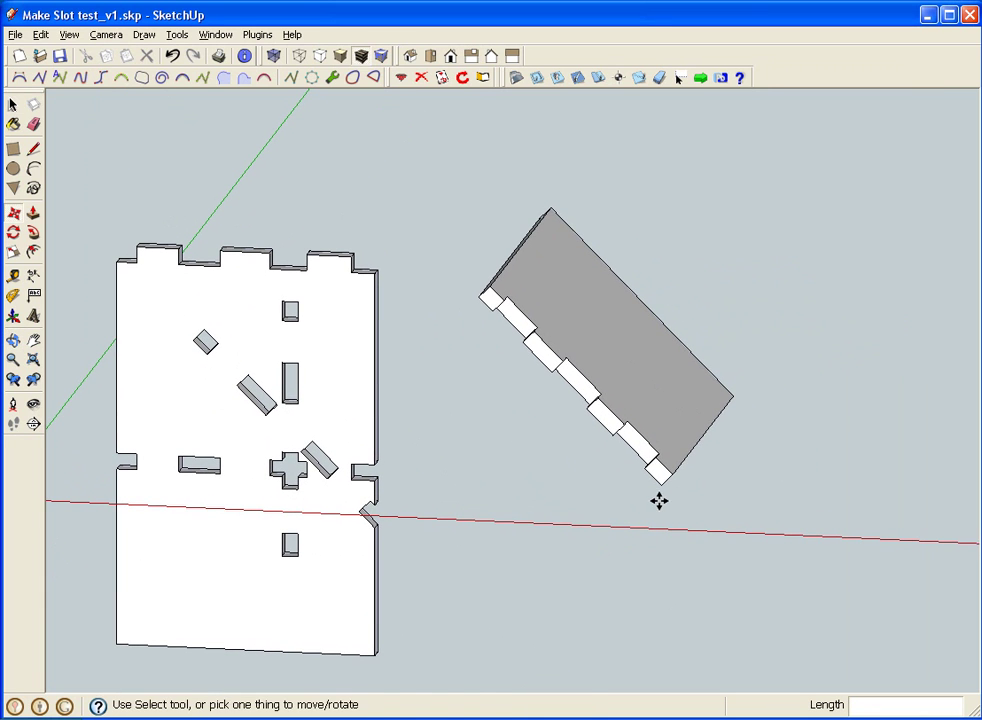
pyautogui.moveTo(657, 468)
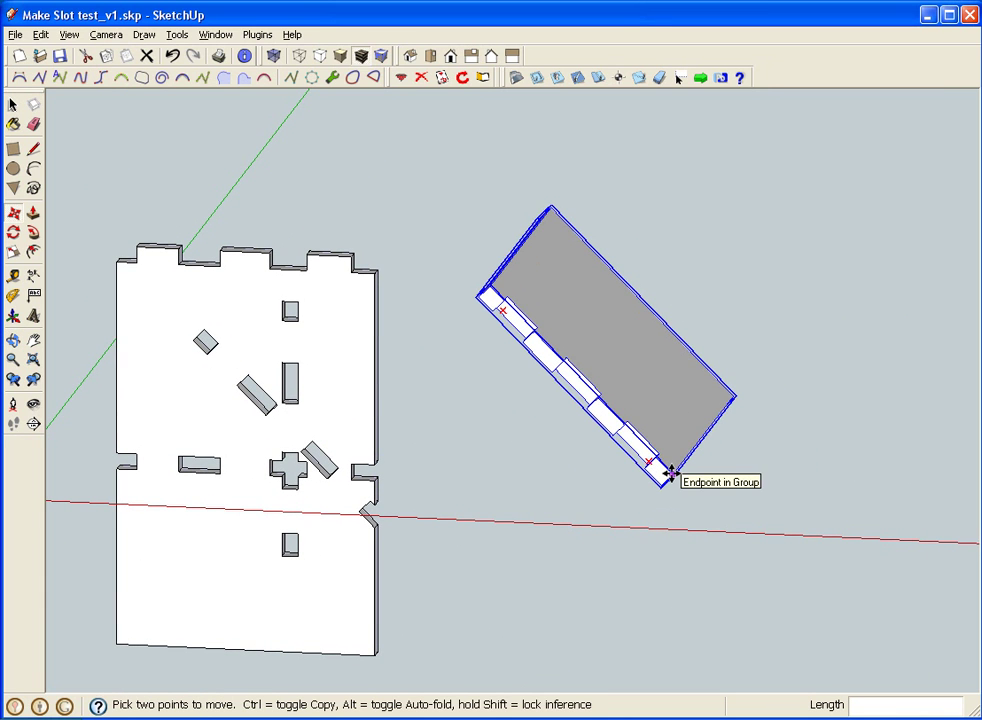
pyautogui.click(670, 472)
pyautogui.click(672, 484)
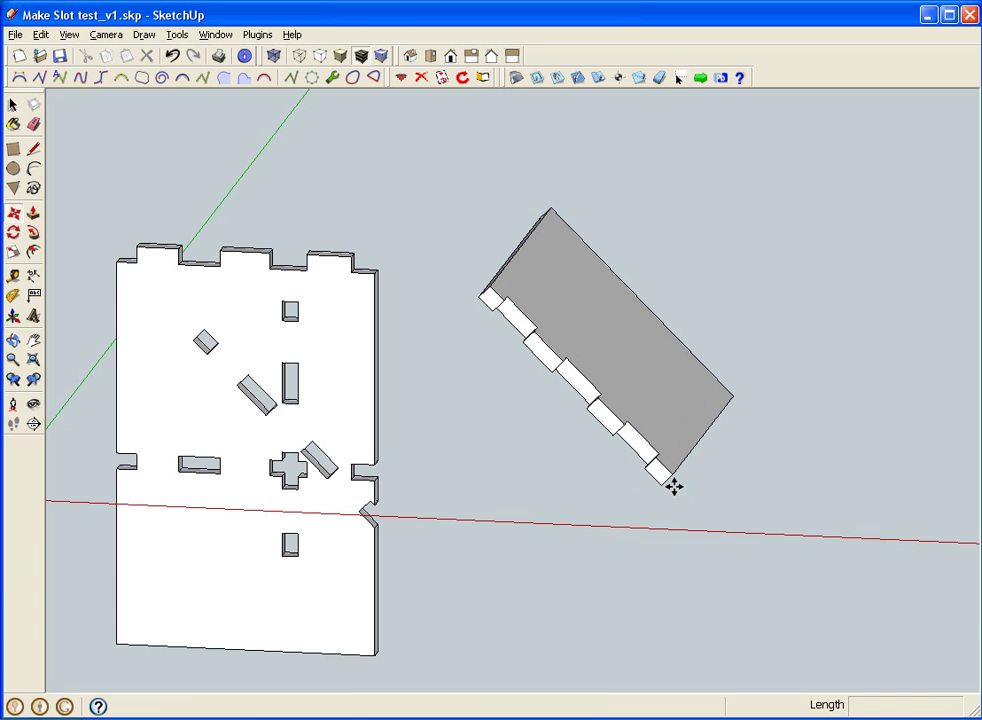
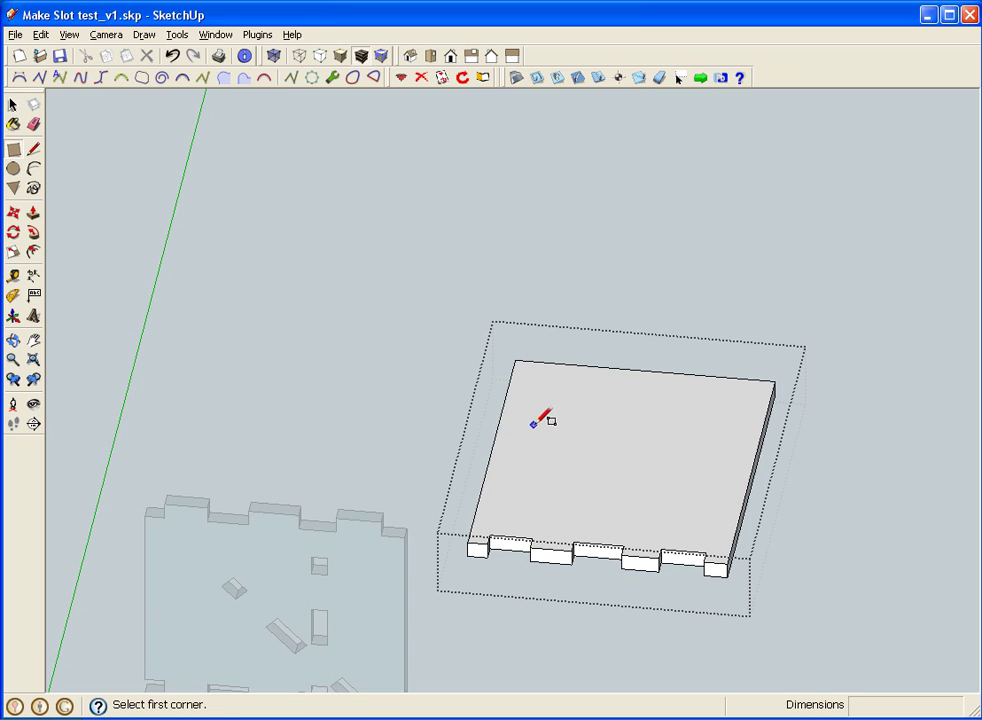
# Draw two rectangles side by side on the tabbed plate's top face, the first about 1 13/16" by 1 1/4"
pyautogui.click(533, 424)
pyautogui.click(597, 496)
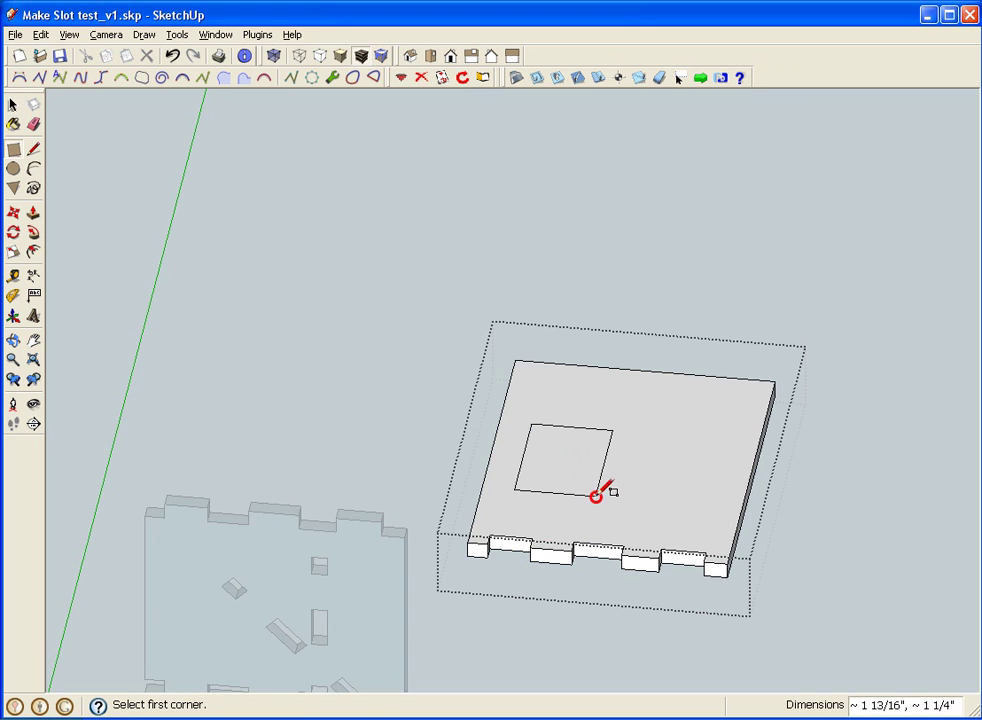
pyautogui.click(645, 436)
pyautogui.click(698, 506)
# Cut both rectangles through the tabbed plate with the Push/Pull group plugin, using a thickness of 0.25
pyautogui.press('space')
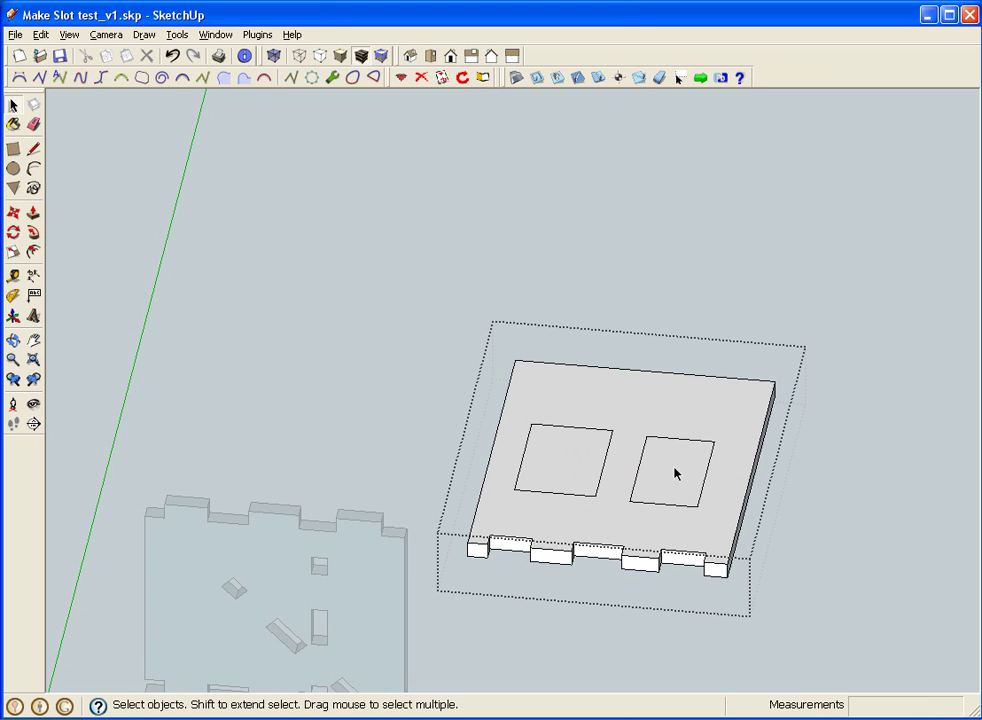
pyautogui.press('p')
pyautogui.click(675, 480)
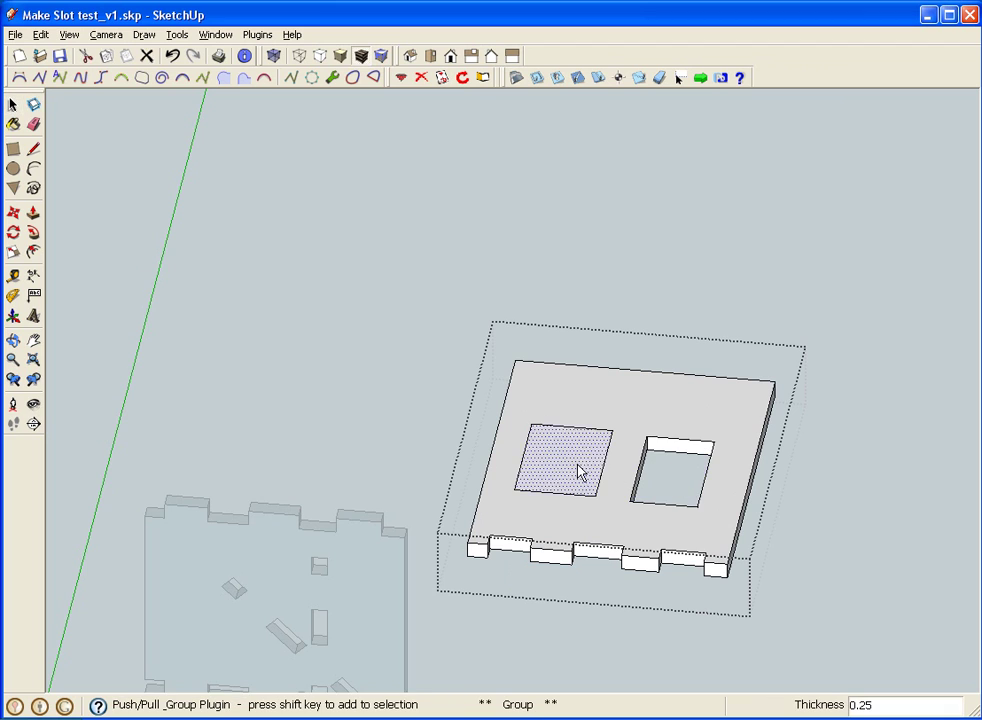
pyautogui.click(579, 469)
pyautogui.press('space')
# Draw a rectangle about 5/8" by 17/32" across the strip between the two openings
pyautogui.scroll(5, 631, 435)
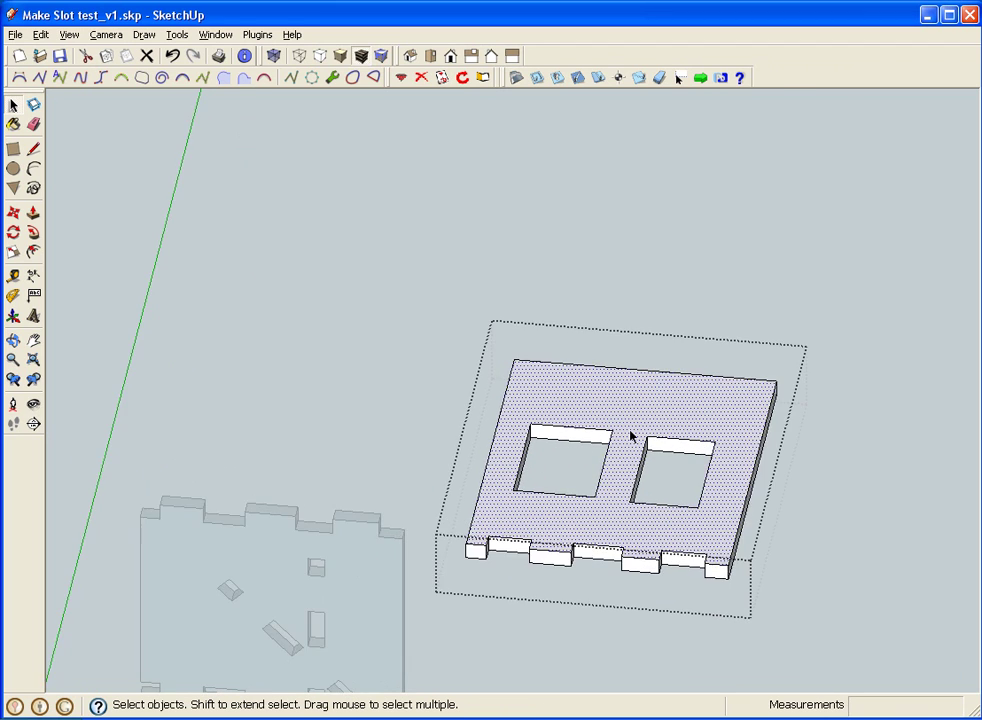
pyautogui.scroll(-3, 651, 470)
pyautogui.moveTo(583, 342); pyautogui.dragTo(611, 364, button='middle')
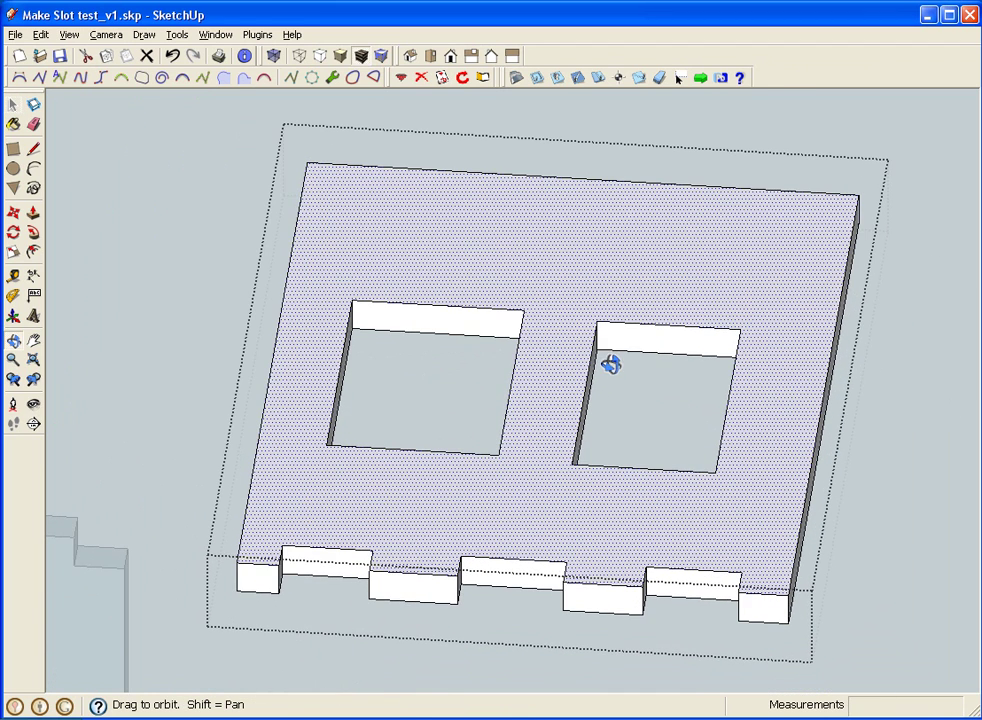
pyautogui.click(12, 149)
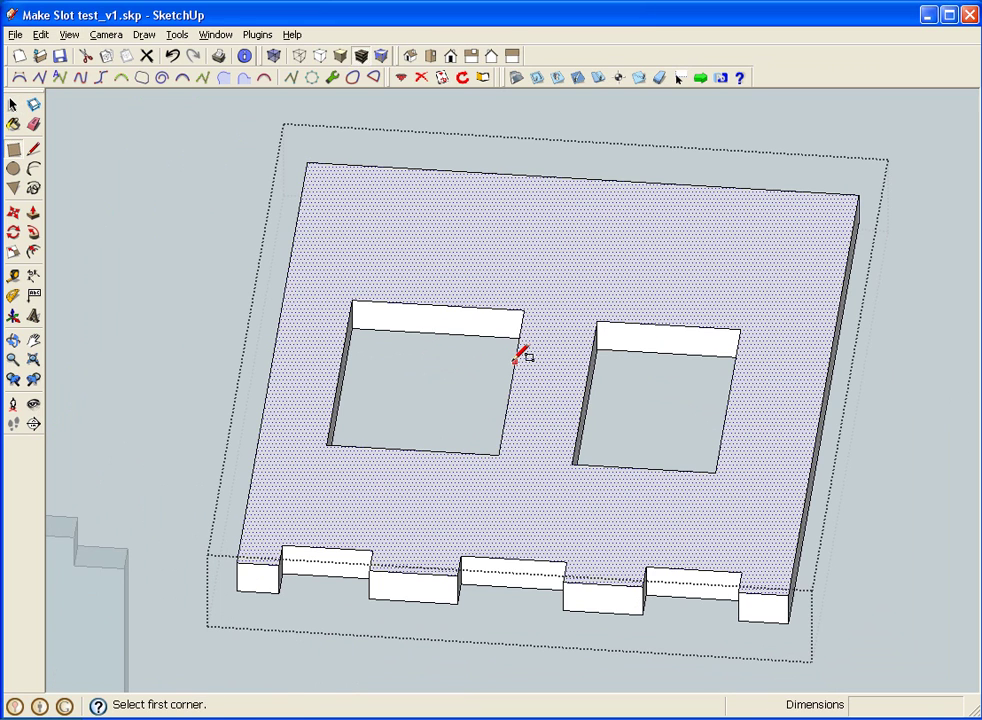
pyautogui.click(515, 361)
pyautogui.click(584, 419)
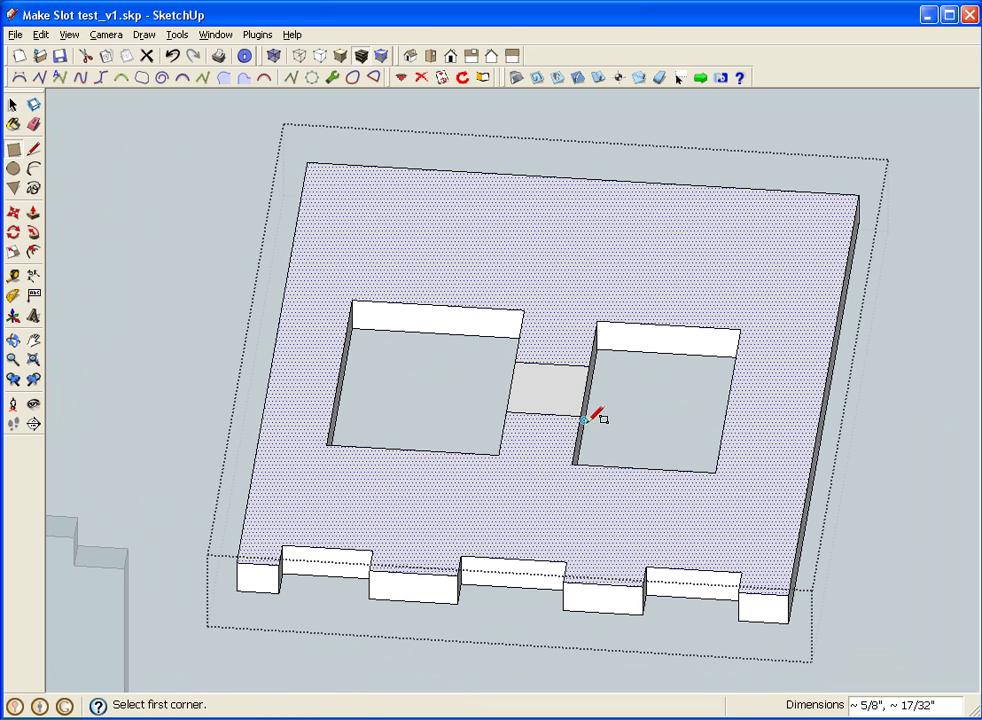
pyautogui.press('space')
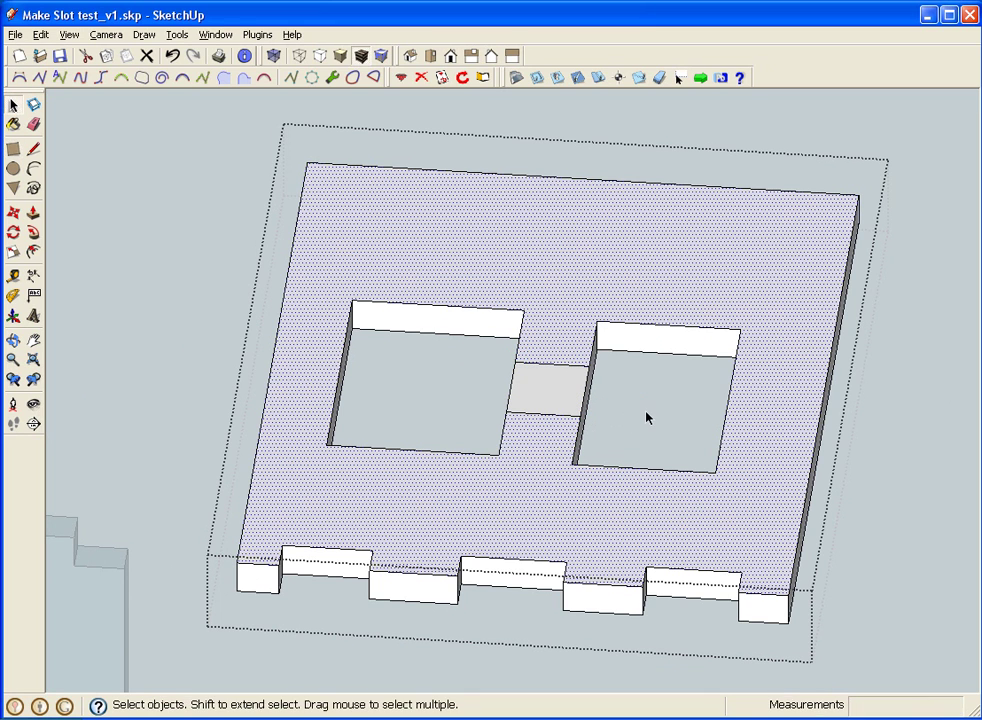
# Push the rectangle between the two openings down 1/4" through the plate's full thickness
pyautogui.press('p')
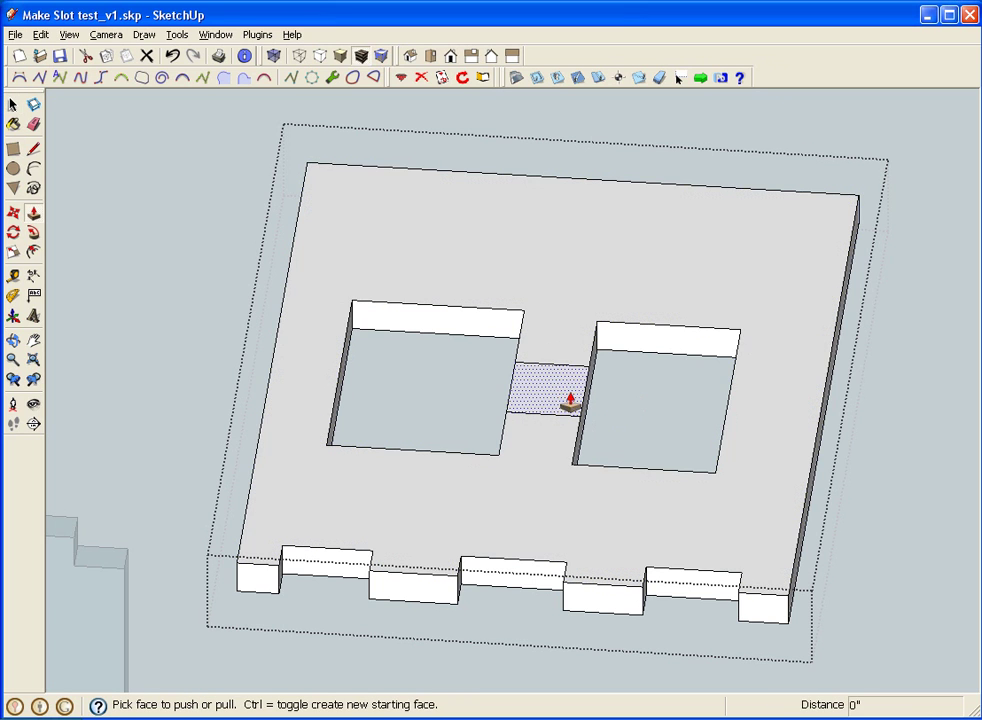
pyautogui.moveTo(590, 400)
pyautogui.mouseDown(button='middle')
pyautogui.moveTo(515, 377)
pyautogui.moveTo(587, 412)
pyautogui.mouseUp(button='middle')
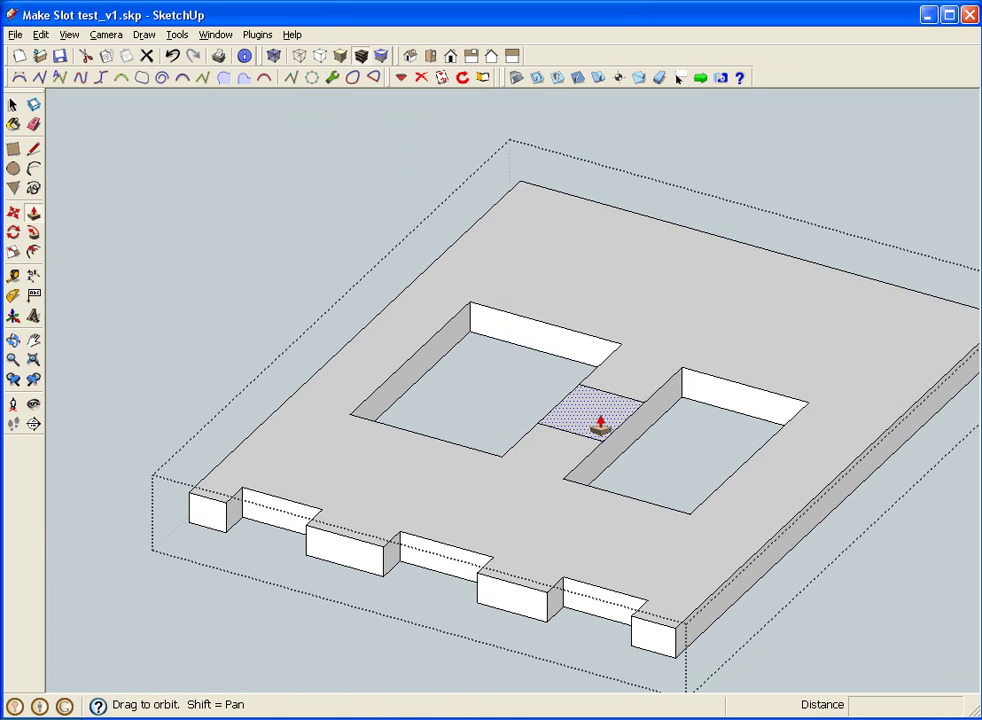
pyautogui.moveTo(596, 425); pyautogui.dragTo(621, 451)
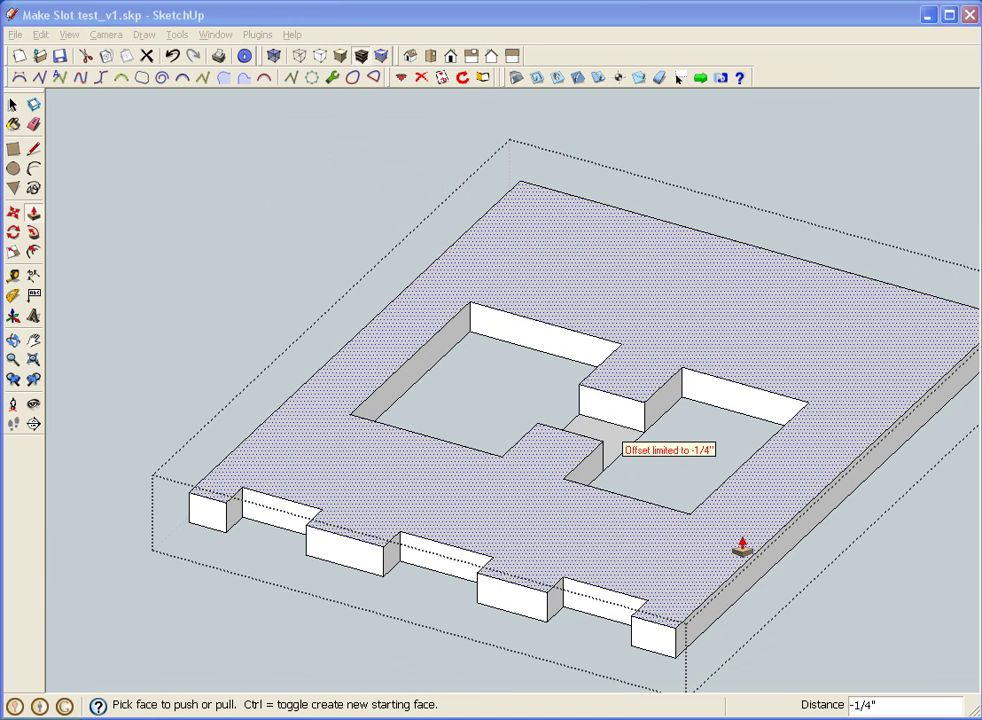
pyautogui.press('space')
# Delete the two leftover bottom edges between the openings so they join into one cutout
pyautogui.moveTo(675, 441); pyautogui.dragTo(628, 420, button='middle')
pyautogui.click(632, 420)
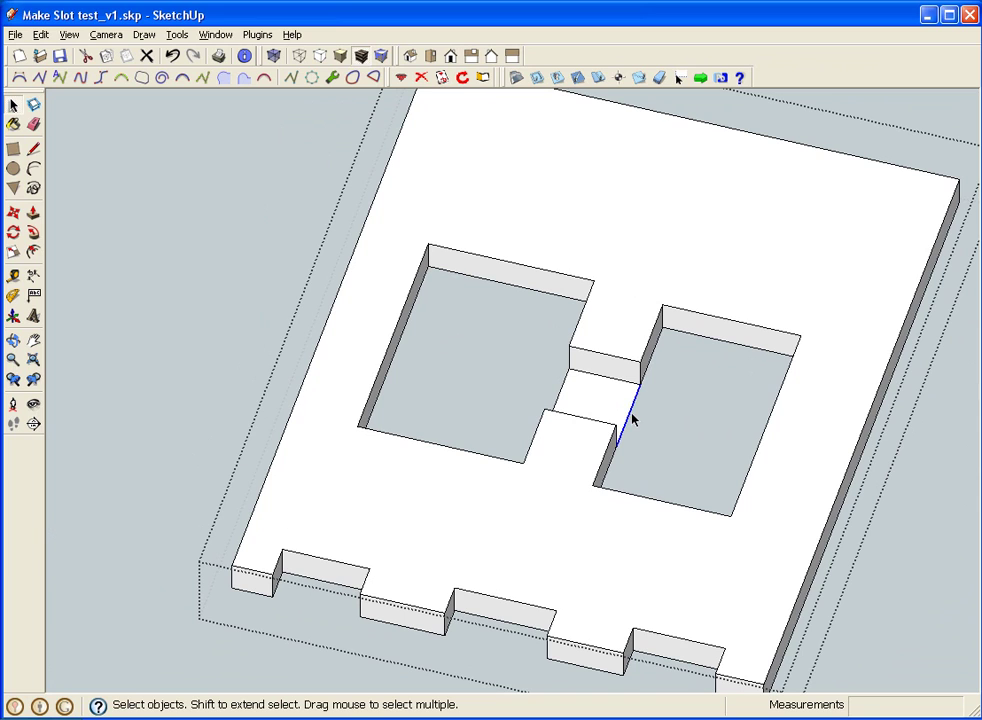
pyautogui.press('Delete')
pyautogui.click(561, 395)
pyautogui.press('Delete')
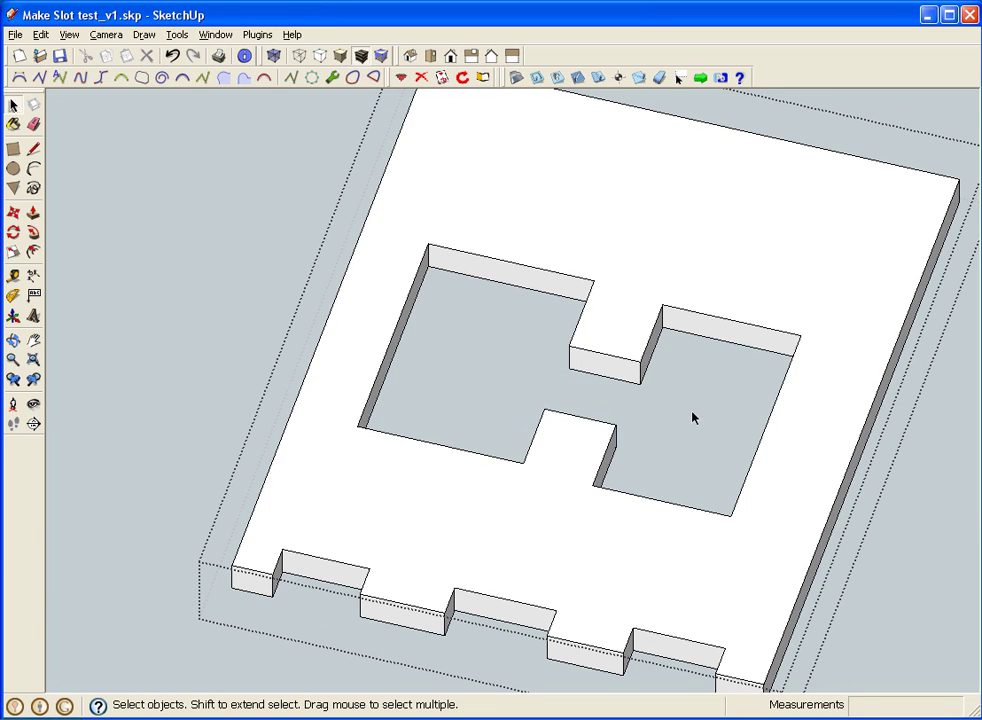
# Draw a rectangle from the cutout's side edge to the plate's nearest outer edge
pyautogui.keyDown('shift'); pyautogui.moveTo(693, 418); pyautogui.dragTo(536, 362, button='middle'); pyautogui.keyUp('shift')
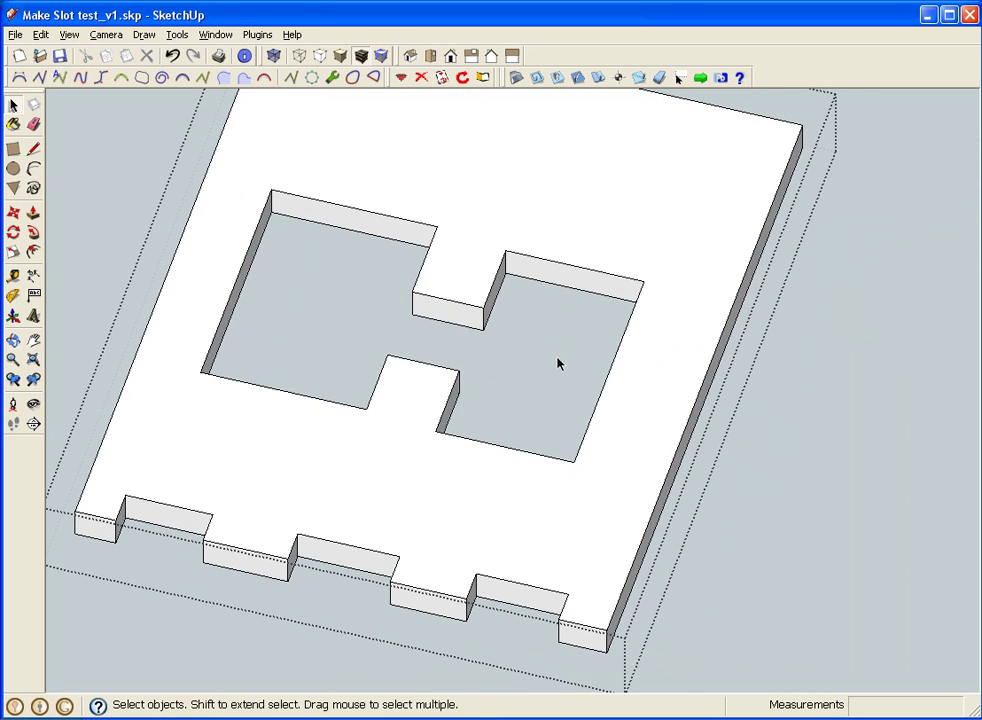
pyautogui.click(14, 151)
pyautogui.click(622, 339)
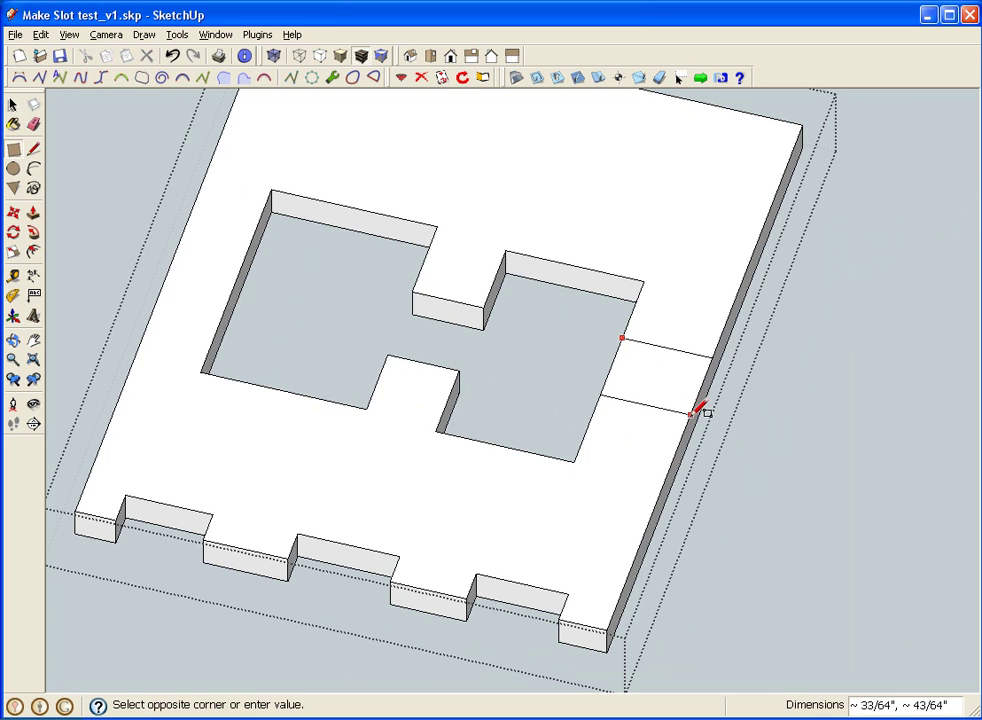
pyautogui.click(692, 413)
# Push the side rectangle through the plate's thickness and delete the leftover outer bottom edge to open the cutout
pyautogui.press('p')
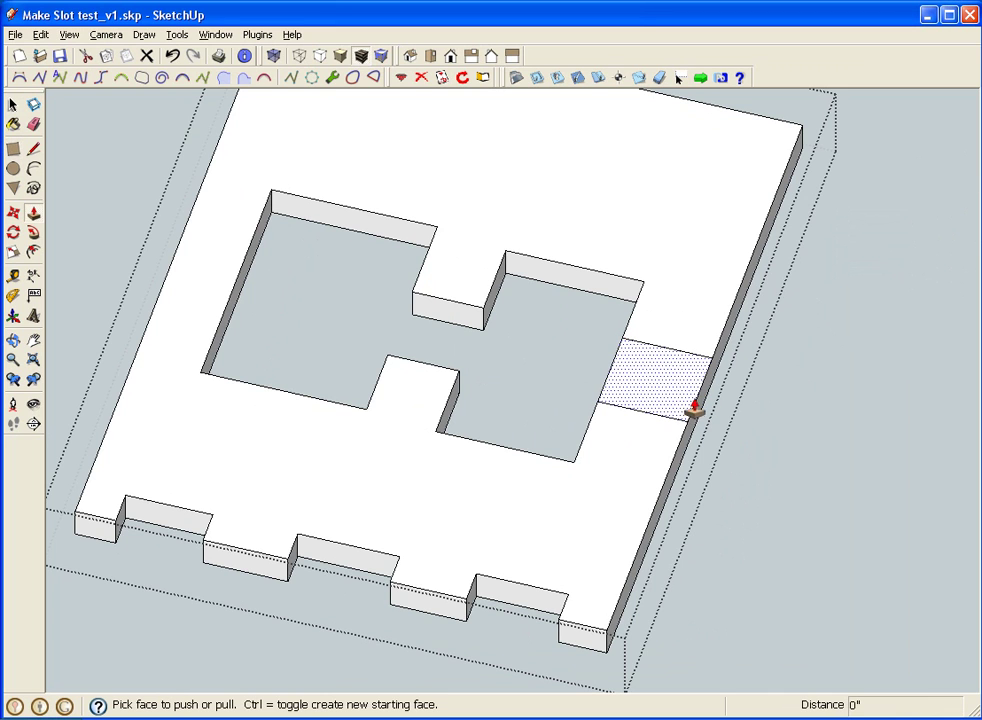
pyautogui.moveTo(686, 400); pyautogui.dragTo(695, 416)
pyautogui.press('space')
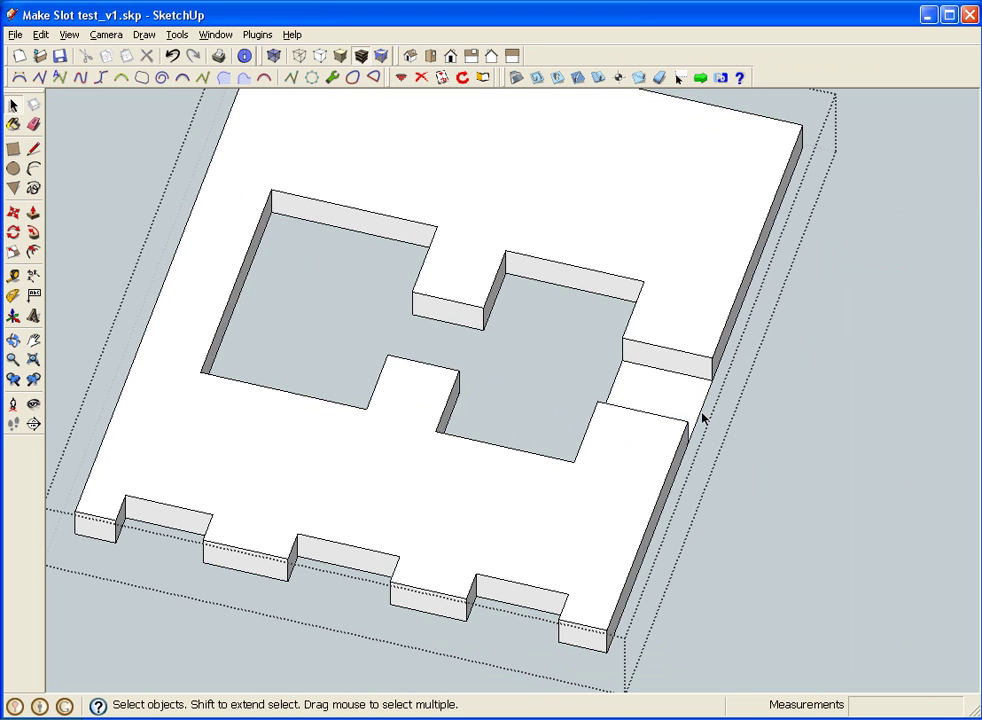
pyautogui.click(701, 414)
pyautogui.press('Delete')
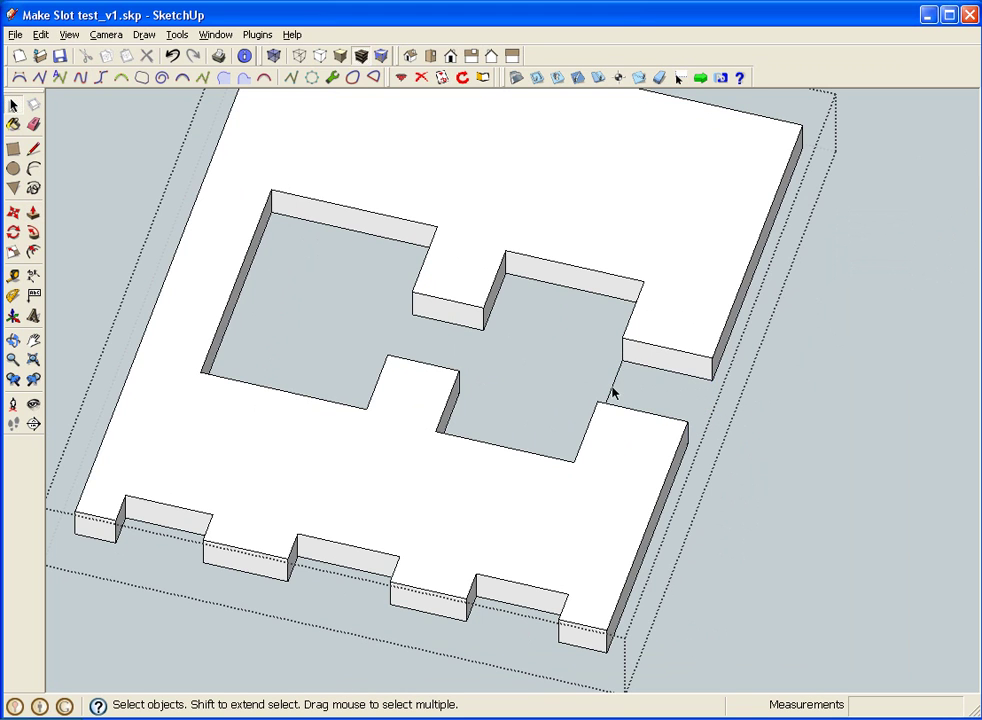
# Finish editing the tabbed plate's group and bring both plates into view
pyautogui.moveTo(737, 417); pyautogui.dragTo(763, 500, button='middle')
pyautogui.scroll(-8, 768, 507)
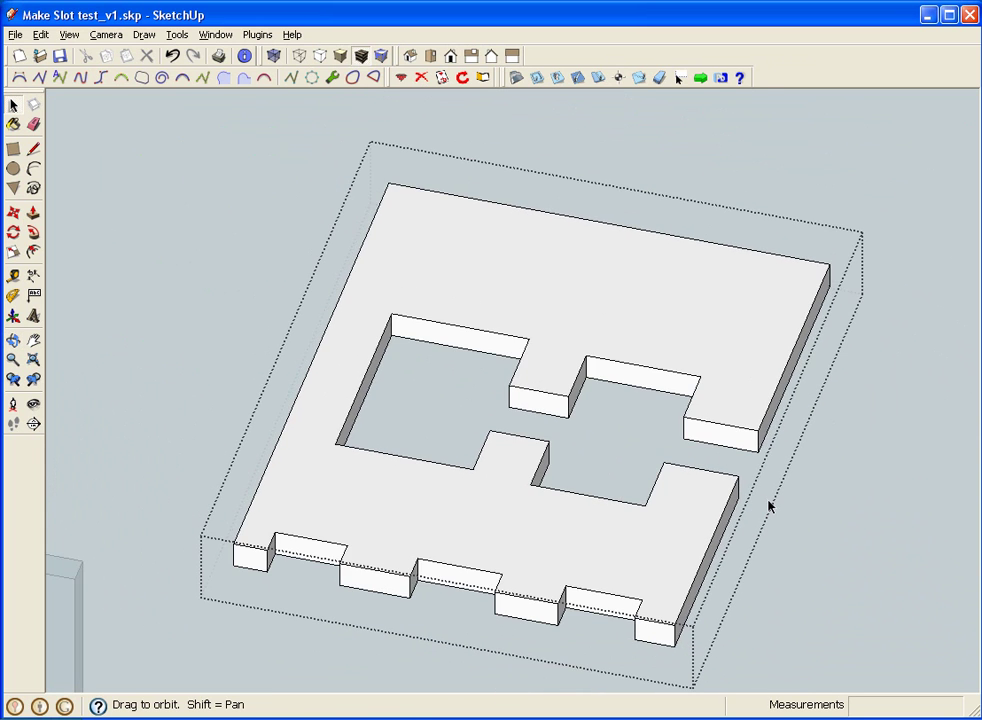
pyautogui.moveTo(660, 558); pyautogui.dragTo(735, 430, button='middle')
pyautogui.scroll(4, 734, 410)
pyautogui.scroll(-2, 732, 416)
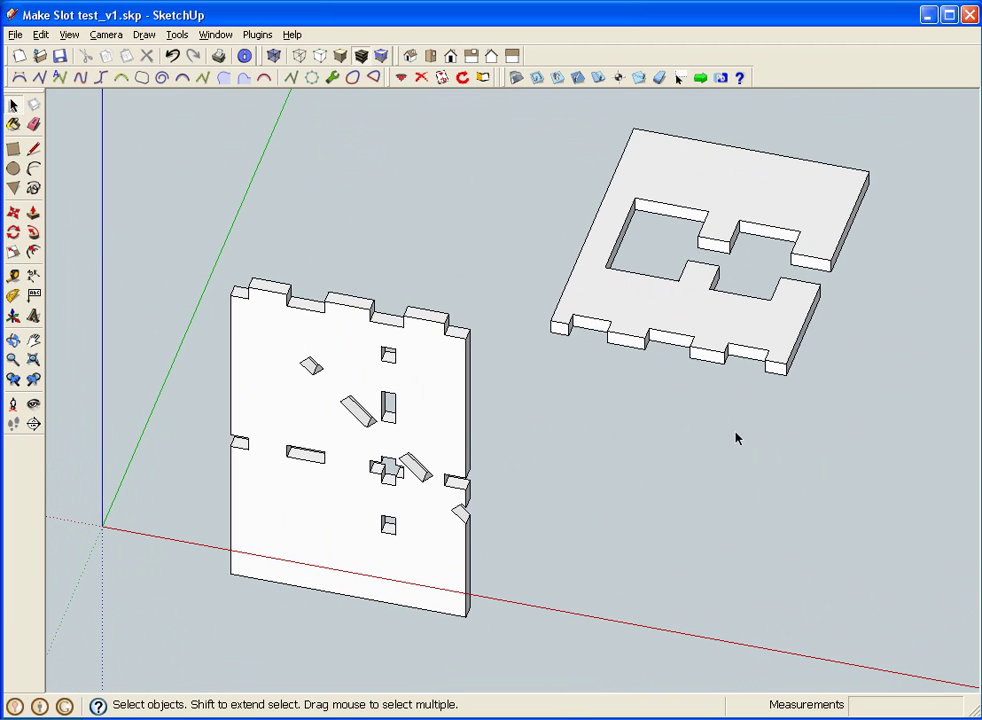
pyautogui.scroll(1, 736, 437)
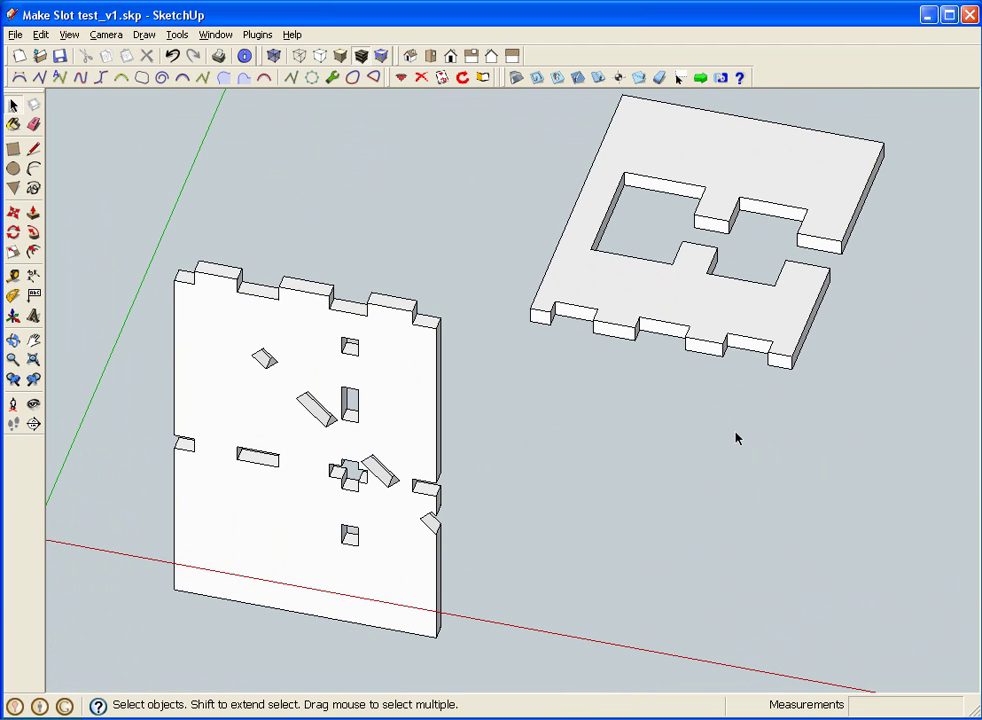